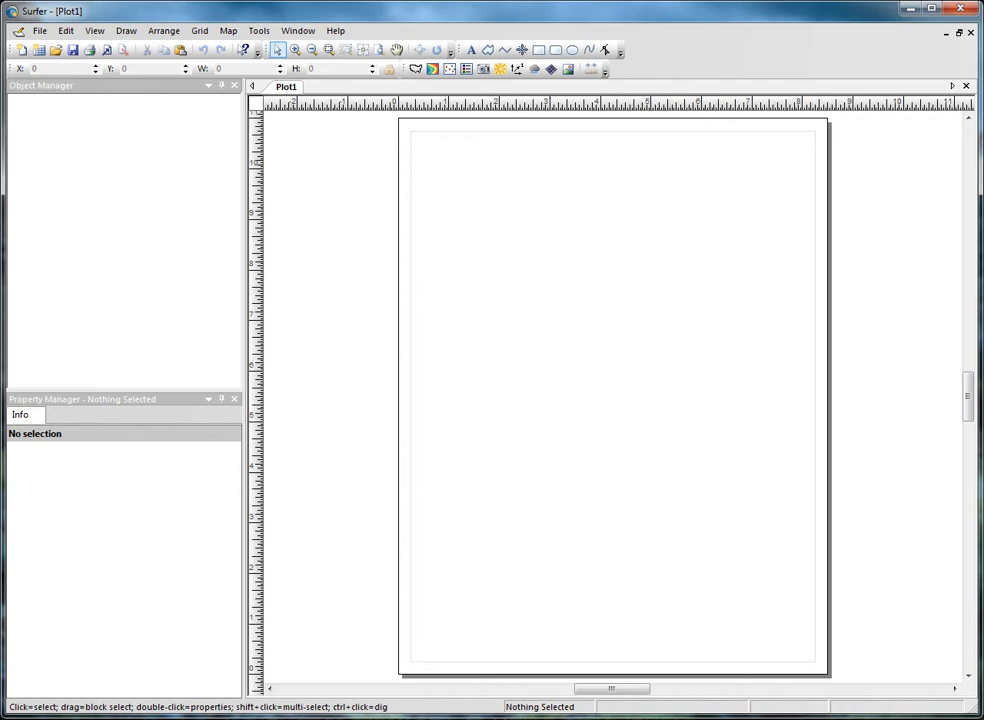
Create a new base map from the sample file Ca2000.gsb
{"action": "left_click", "coordinate": [228, 30]}
{"action": "mouse_move", "coordinate": [340, 48]}
{"action": "left_click", "coordinate": [389, 48]}
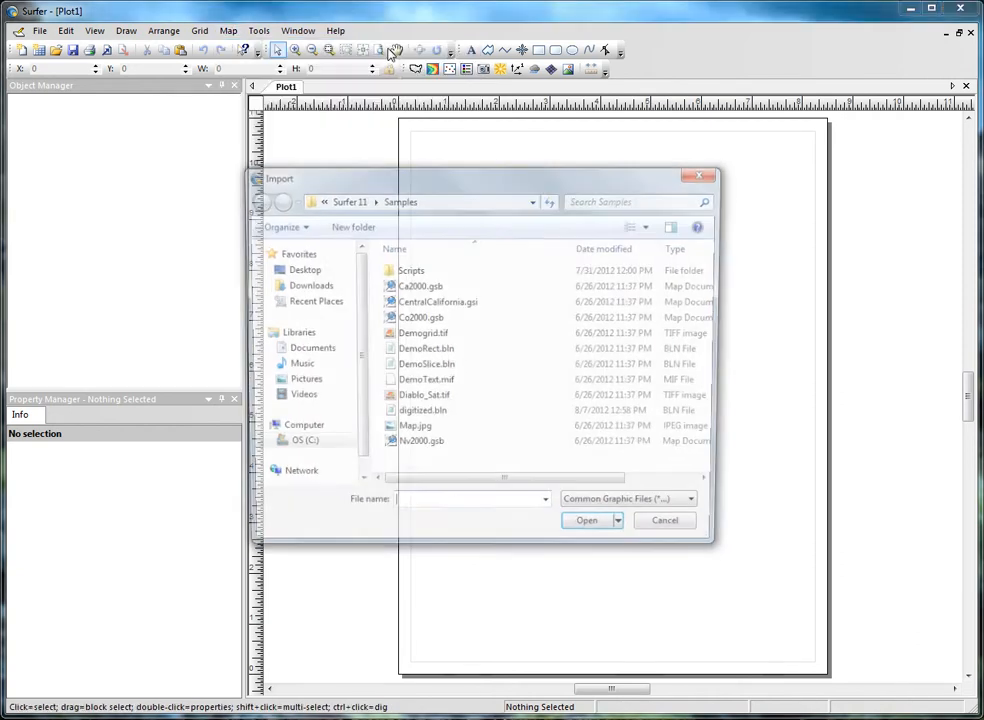
{"action": "left_click", "coordinate": [436, 286]}
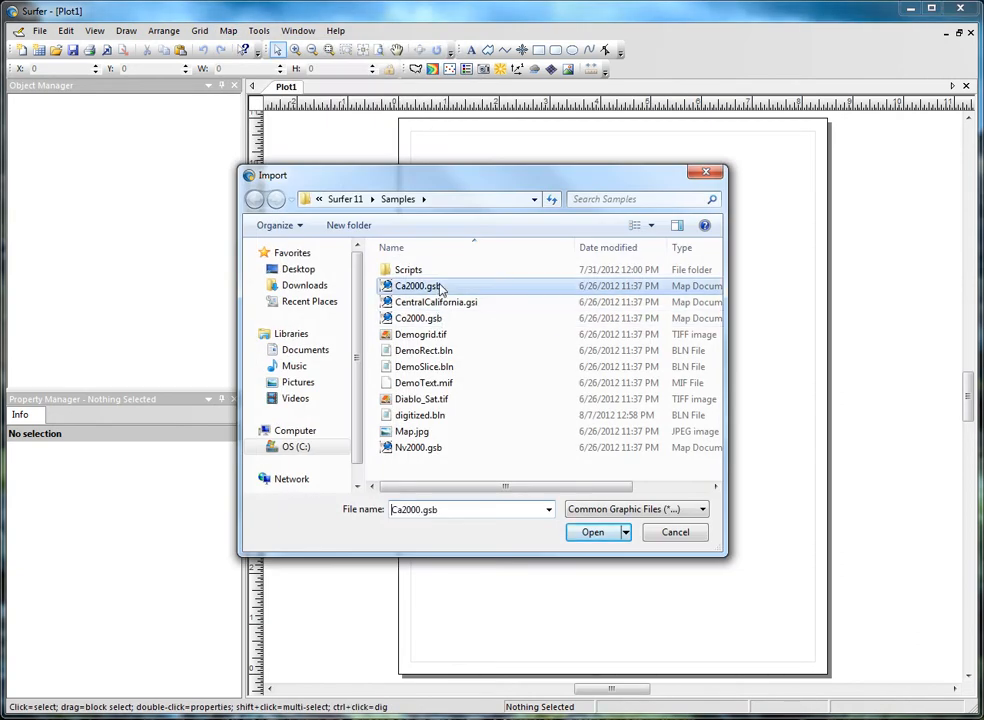
{"action": "left_click", "coordinate": [592, 533]}
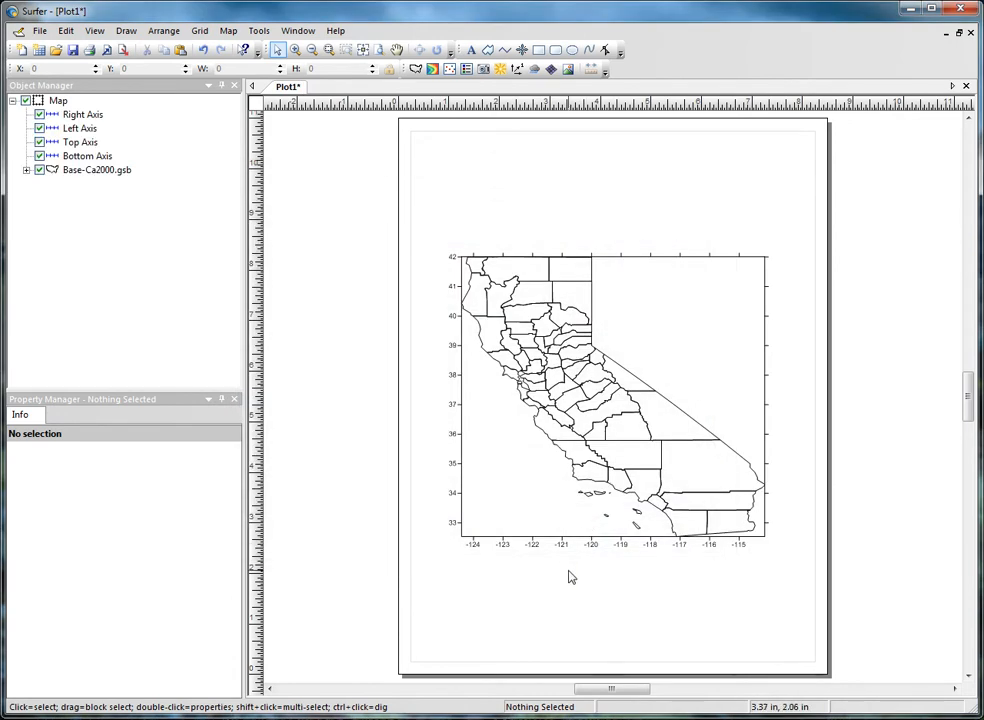
Set the line color of the whole Base-Ca2000.gsb layer to Yellow and the line width to 0.020 in
{"action": "scroll", "coordinate": [571, 577], "scroll_direction": "up", "scroll_amount": 5}
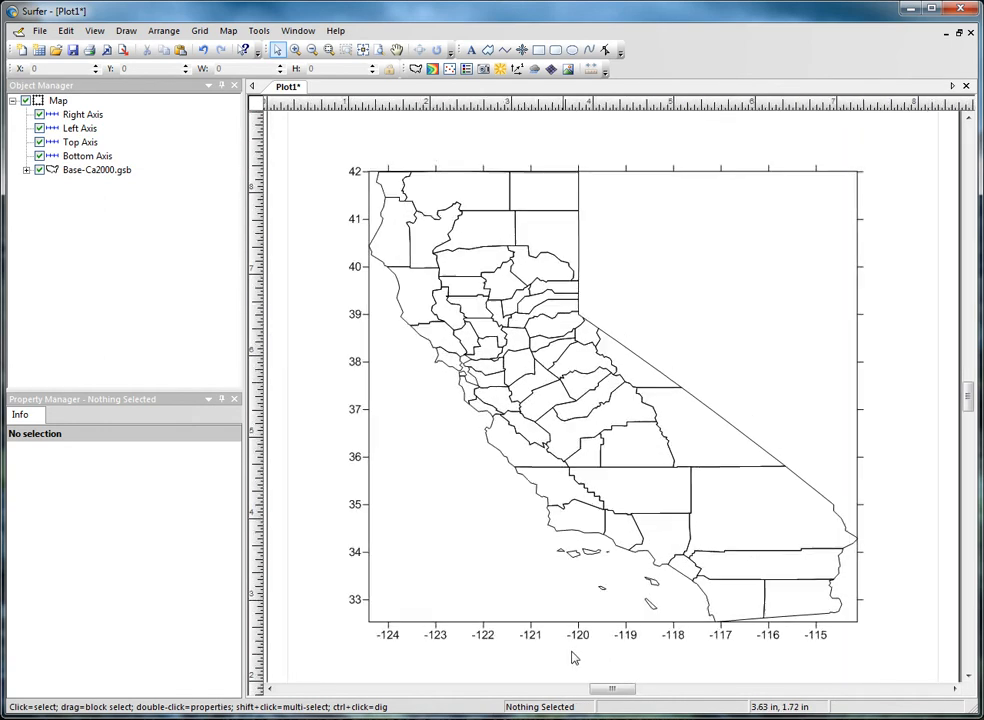
{"action": "scroll", "coordinate": [572, 656], "scroll_direction": "up", "scroll_amount": 1}
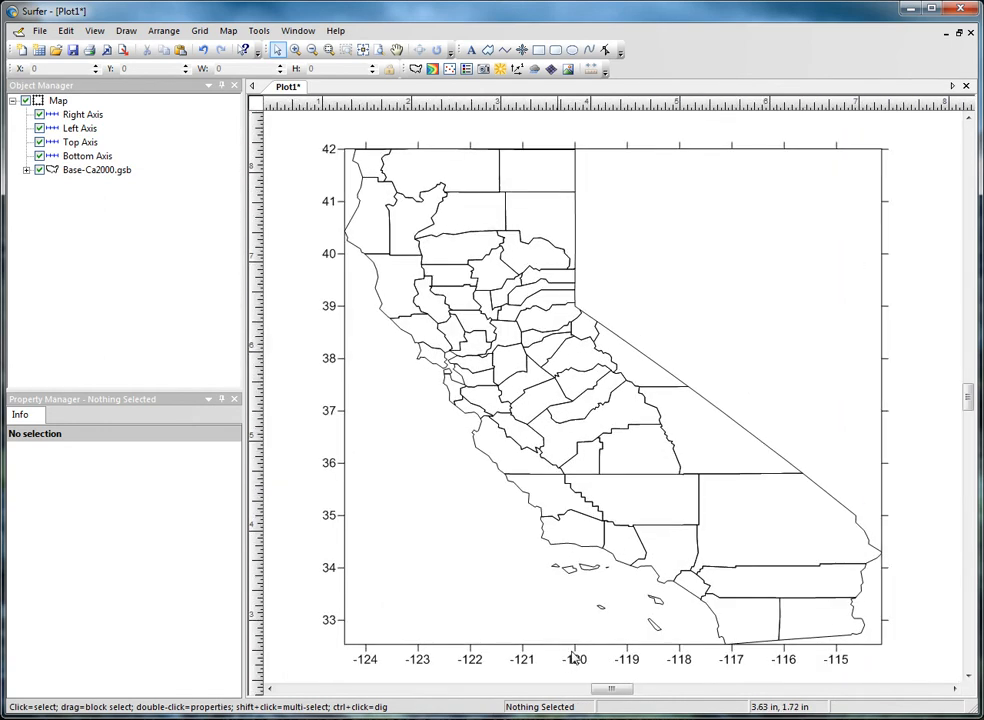
{"action": "left_click", "coordinate": [100, 170]}
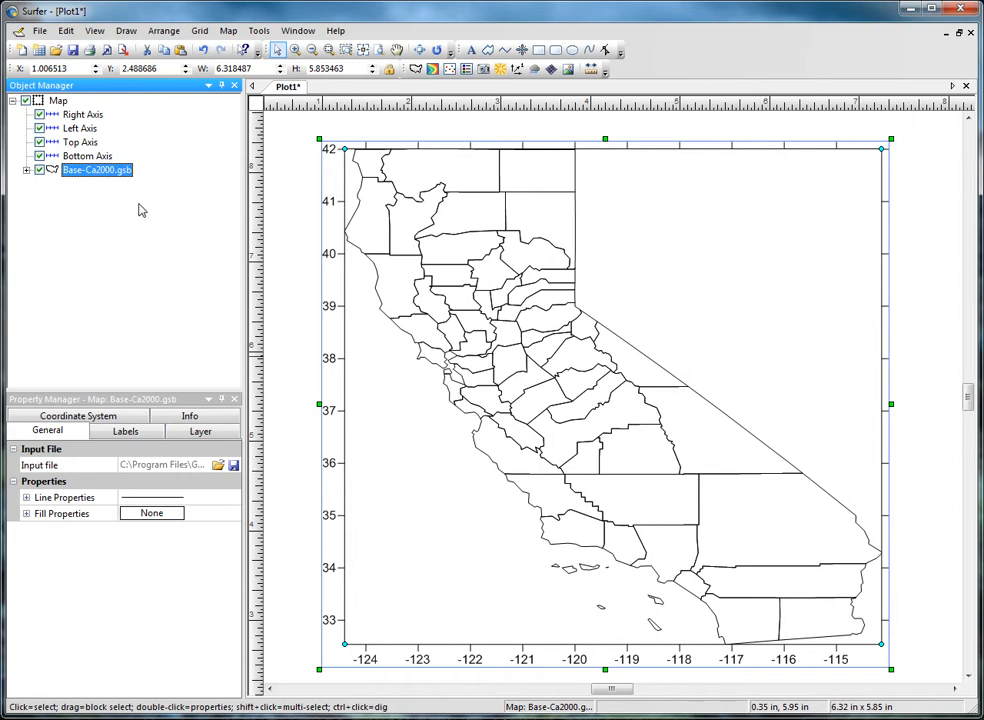
{"action": "left_click", "coordinate": [26, 171]}
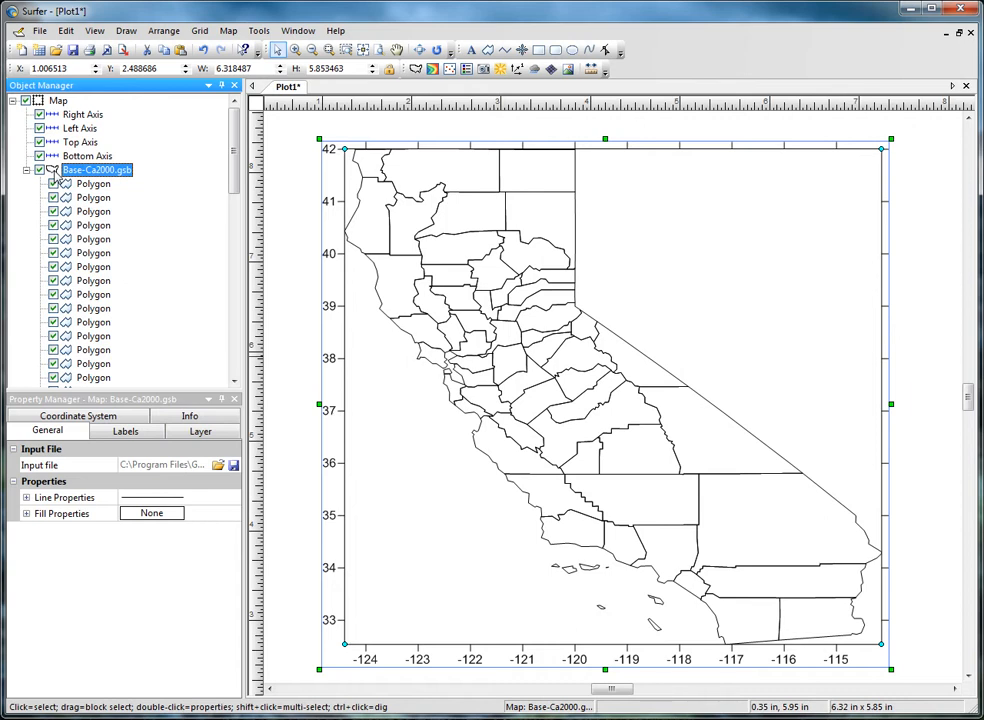
{"action": "left_click", "coordinate": [26, 497]}
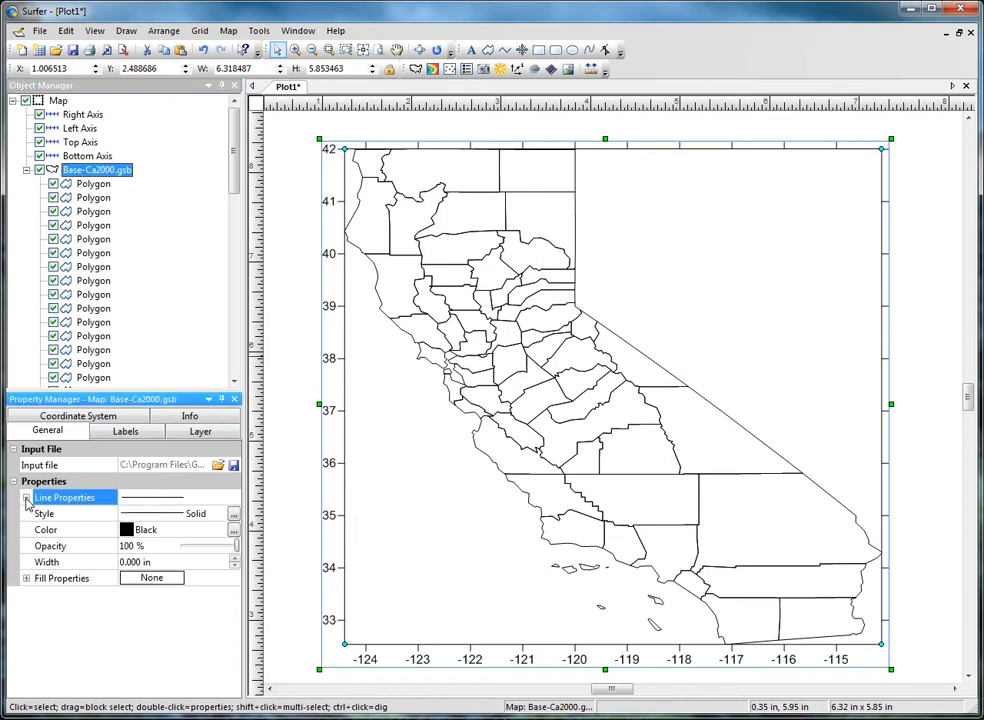
{"action": "left_click", "coordinate": [127, 530]}
{"action": "left_click", "coordinate": [137, 650]}
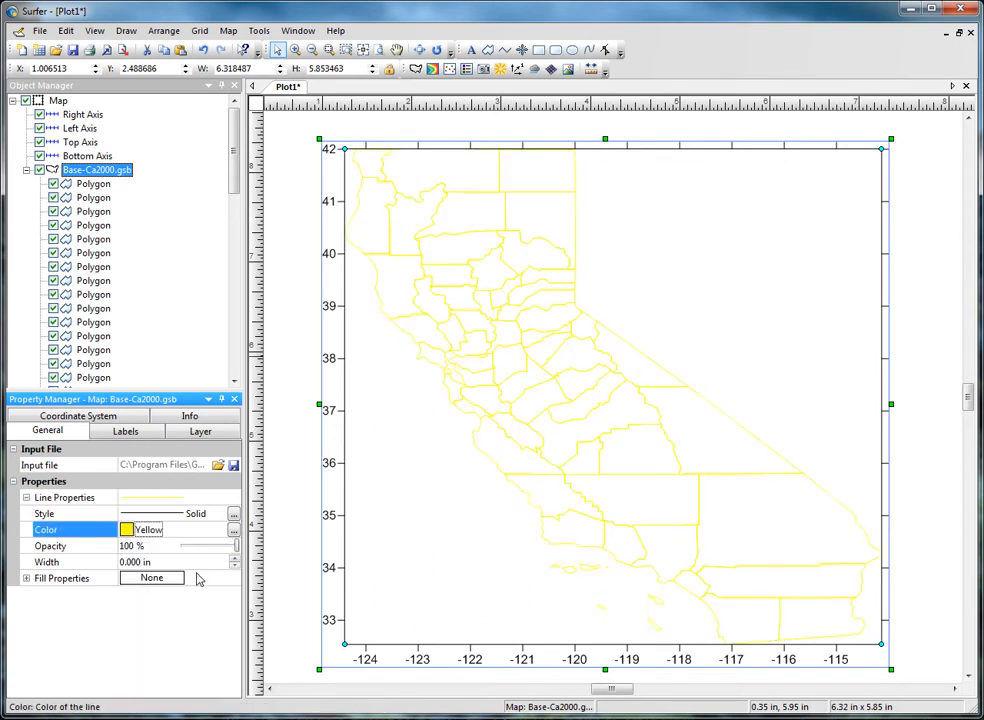
{"action": "left_click", "coordinate": [234, 560]}
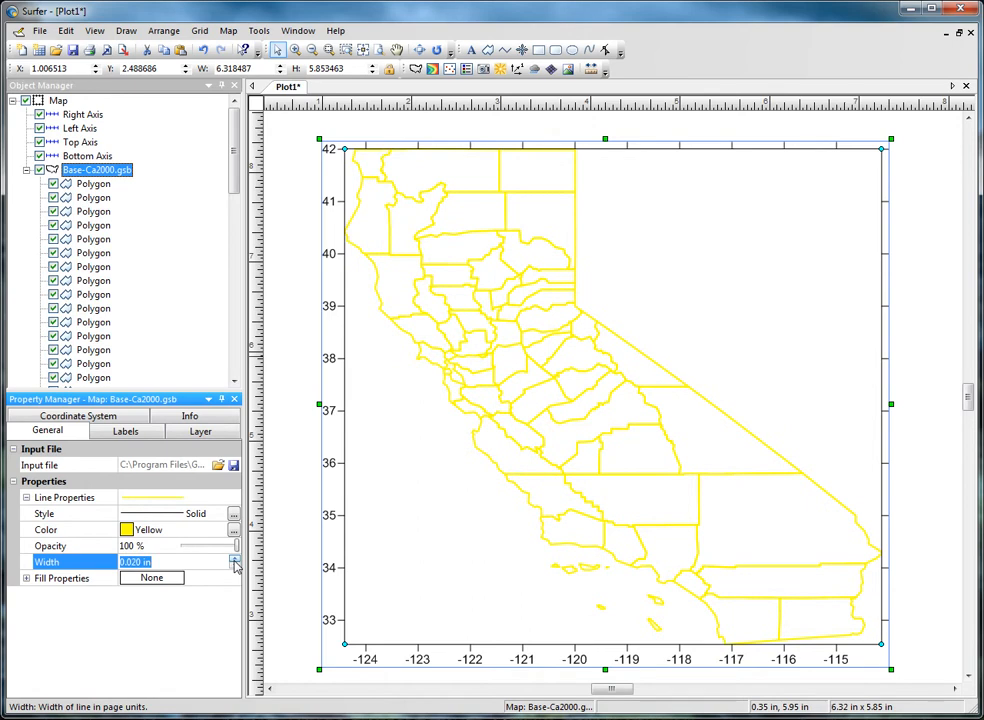
{"action": "left_click", "coordinate": [195, 627]}
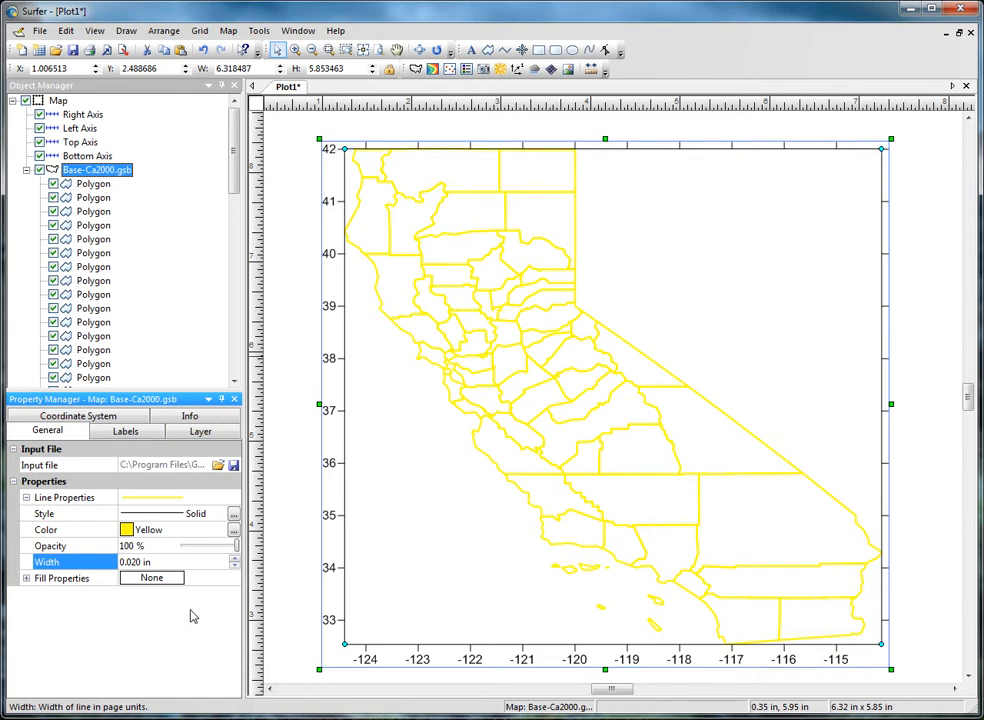
Fill the county polygon near -122.4, 39.6 with a Purple Crosshatch pattern at 0% background opacity, and delete that polygon
{"action": "left_click", "coordinate": [118, 226]}
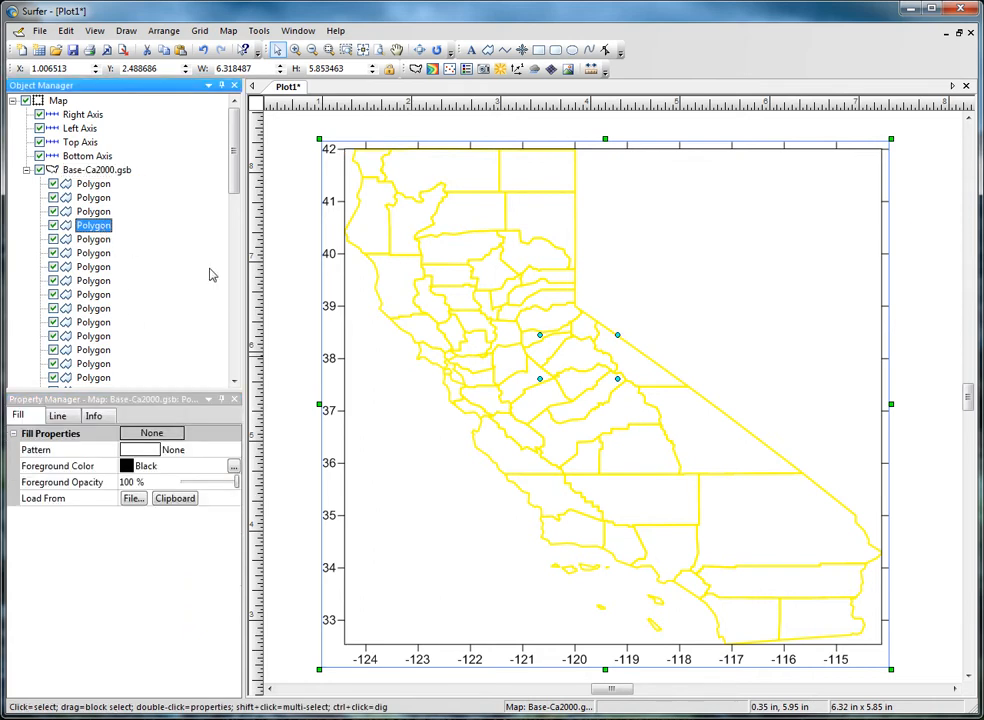
{"action": "left_click", "coordinate": [474, 272]}
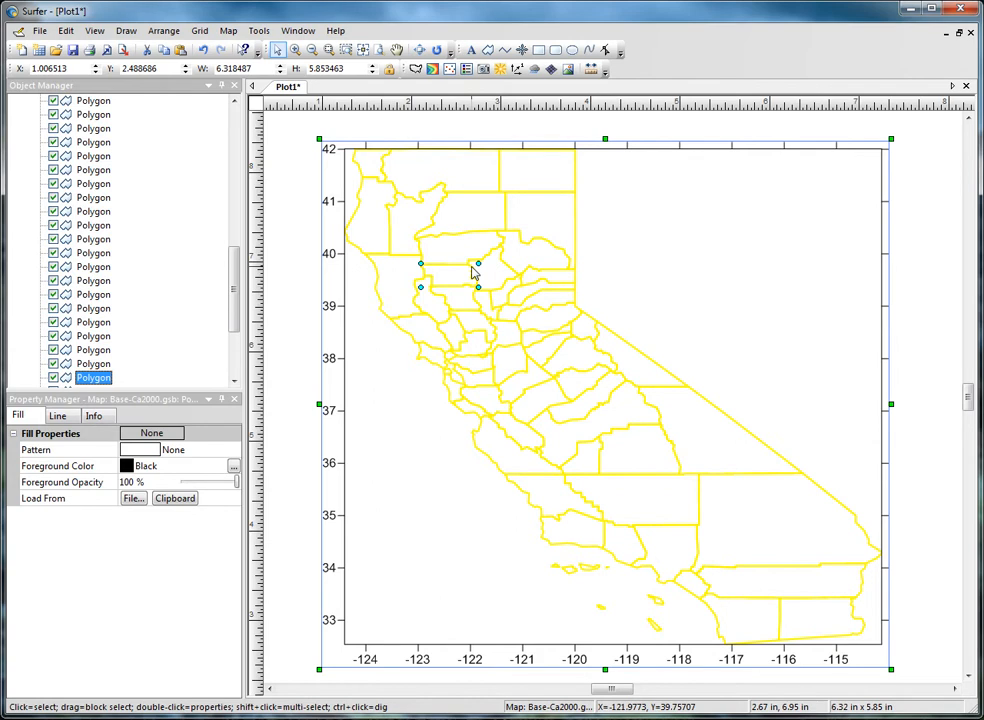
{"action": "left_click", "coordinate": [232, 449]}
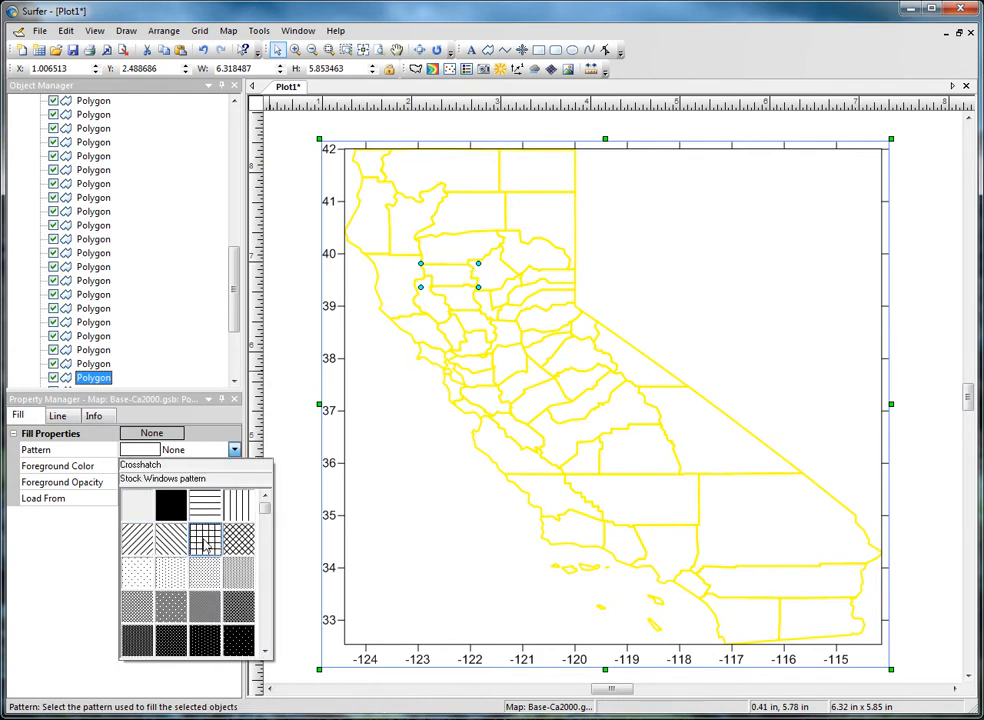
{"action": "left_click", "coordinate": [204, 540]}
{"action": "left_click", "coordinate": [130, 467]}
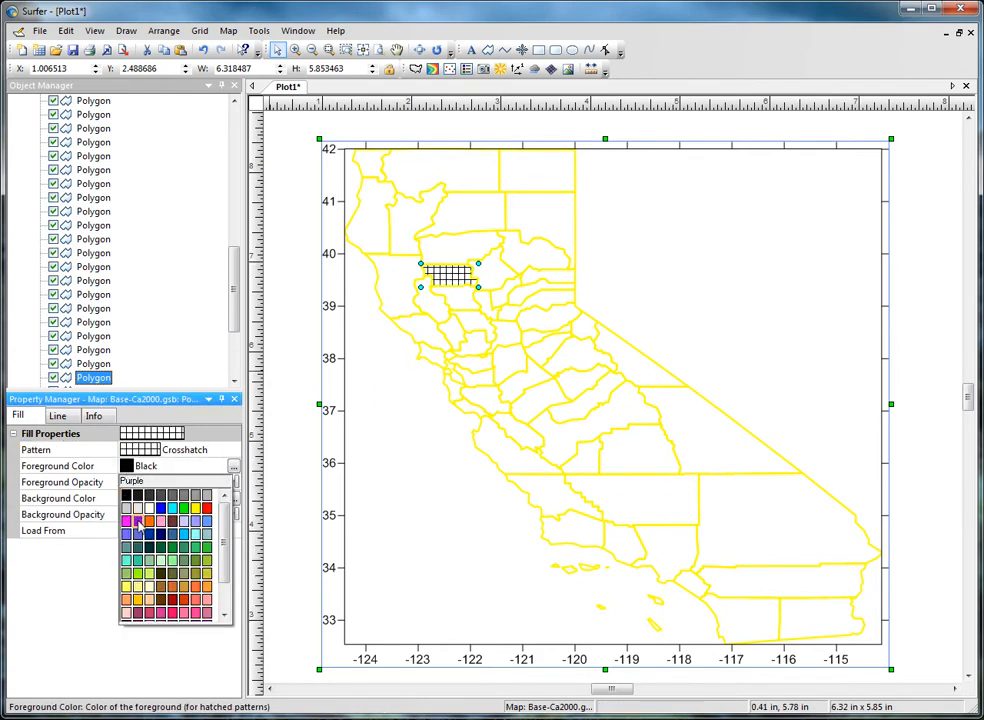
{"action": "left_click", "coordinate": [136, 522]}
{"action": "left_click_drag", "start_coordinate": [237, 514], "coordinate": [170, 515]}
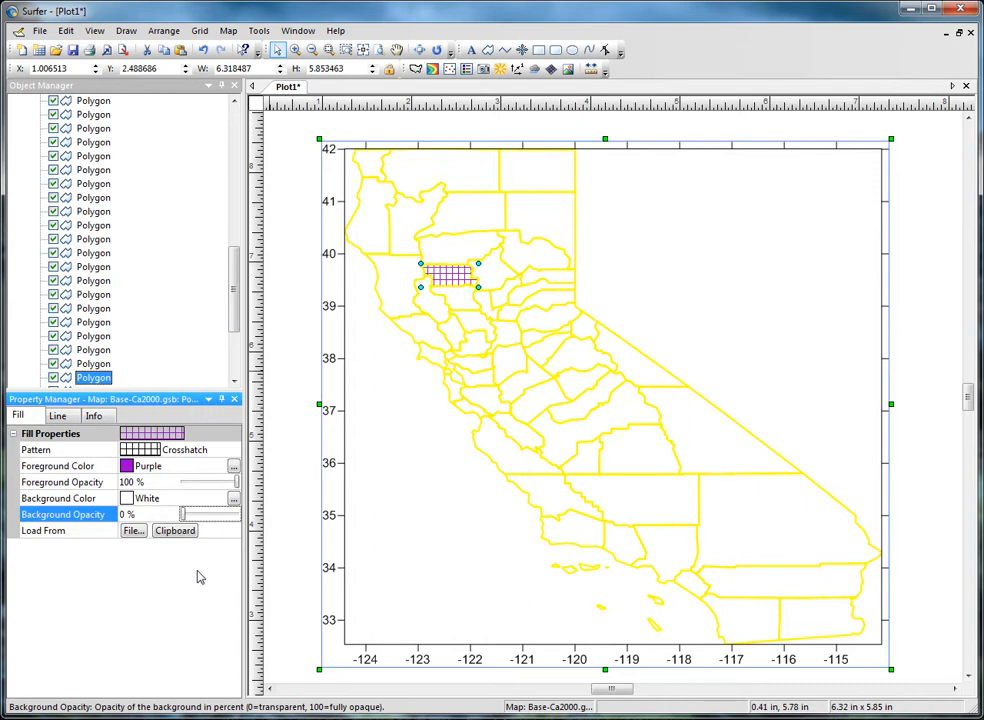
{"action": "key", "text": "Delete"}
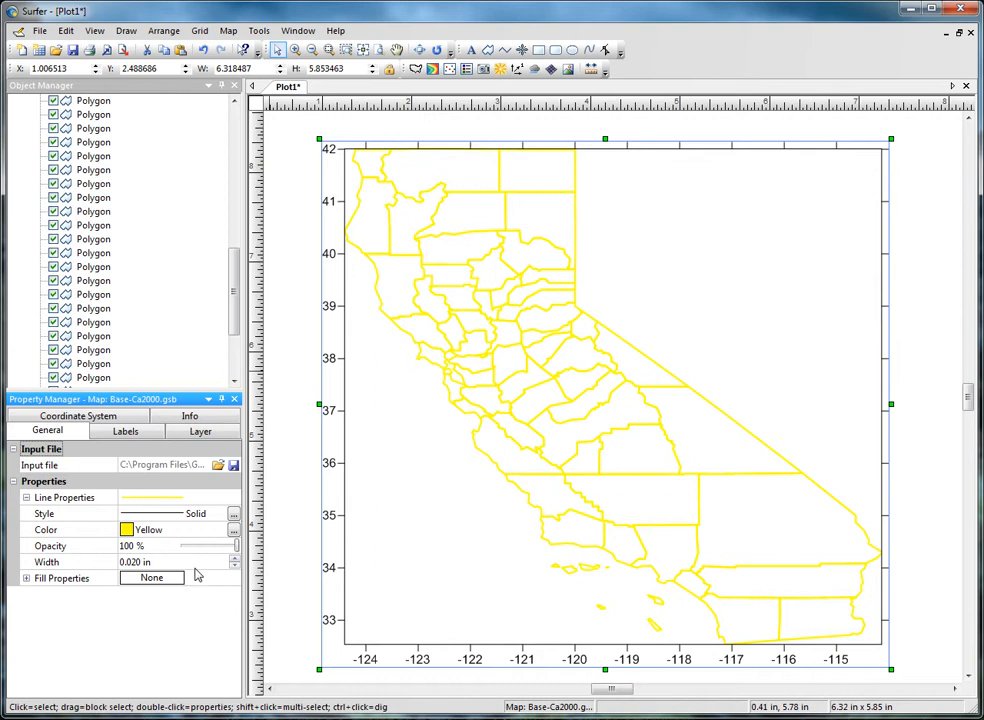
Reshape the county polygon near -119, 36.3 by moving the middle vertex of its southern edge slightly west
{"action": "left_click", "coordinate": [632, 453]}
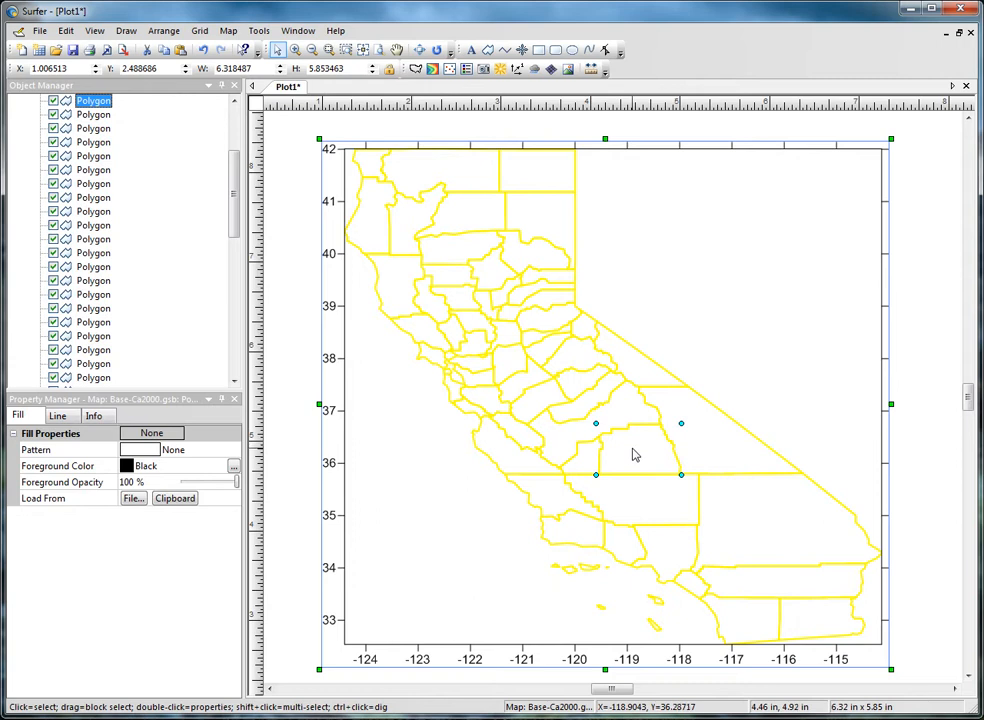
{"action": "scroll", "coordinate": [643, 455], "scroll_direction": "up", "scroll_amount": 1}
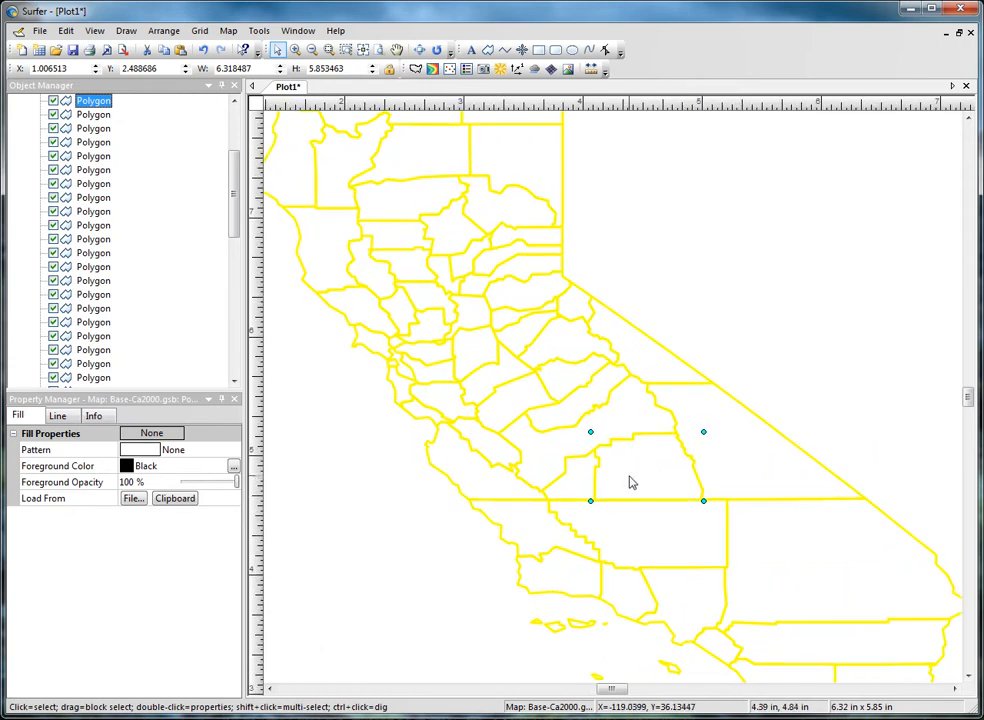
{"action": "scroll", "coordinate": [650, 487], "scroll_direction": "up", "scroll_amount": 2}
{"action": "scroll", "coordinate": [590, 414], "scroll_direction": "up", "scroll_amount": 1}
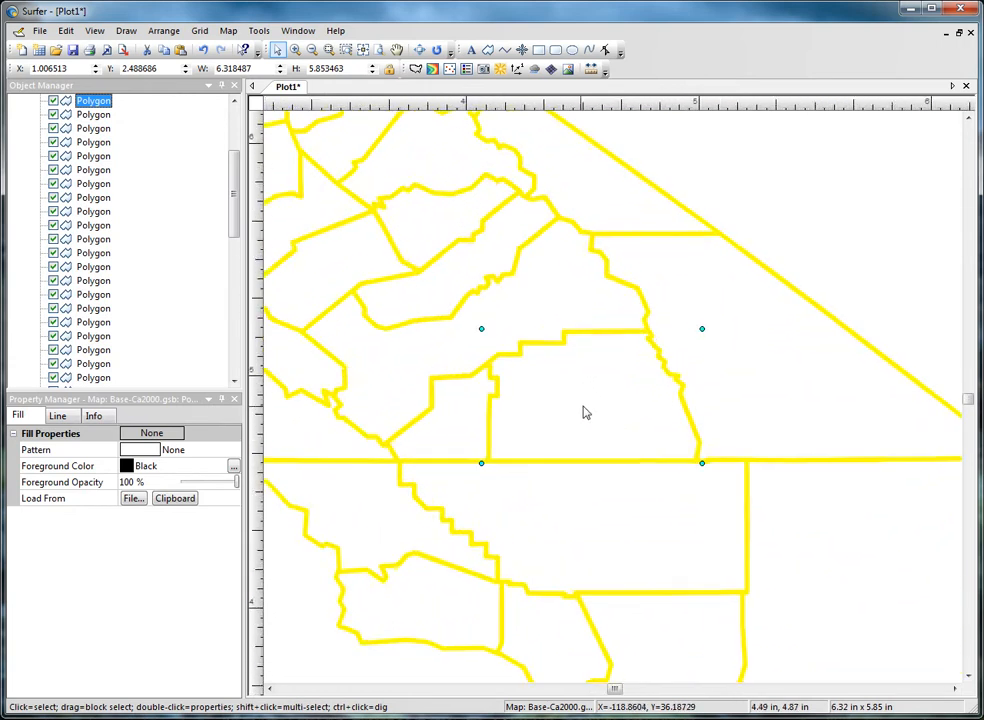
{"action": "scroll", "coordinate": [583, 408], "scroll_direction": "up", "scroll_amount": 1}
{"action": "scroll", "coordinate": [580, 404], "scroll_direction": "up", "scroll_amount": 1}
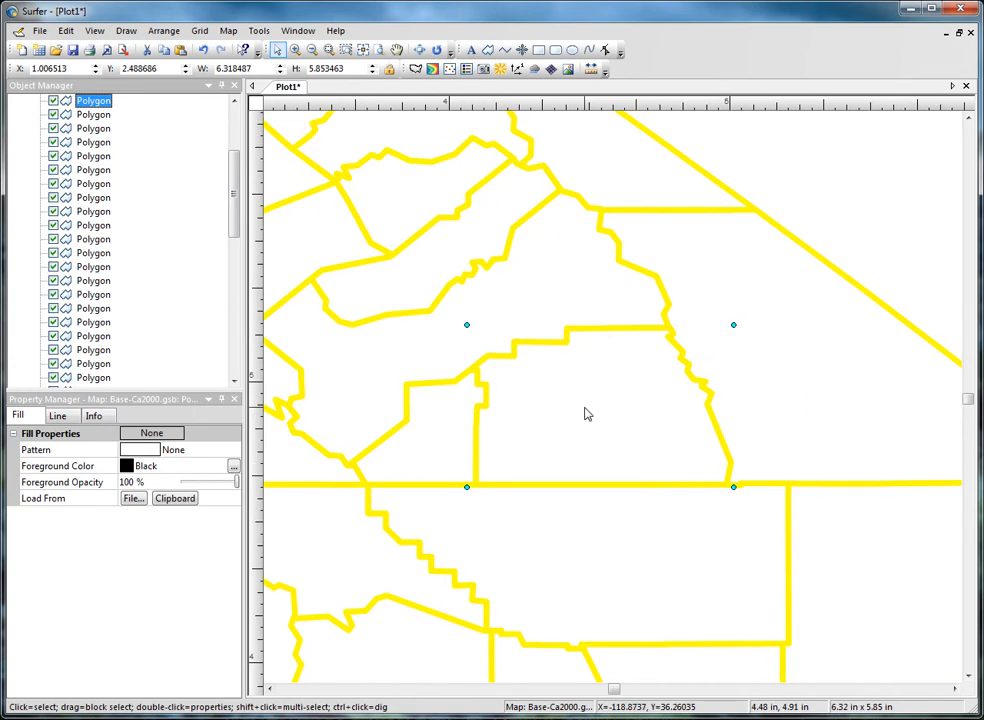
{"action": "scroll", "coordinate": [586, 411], "scroll_direction": "up", "scroll_amount": 1}
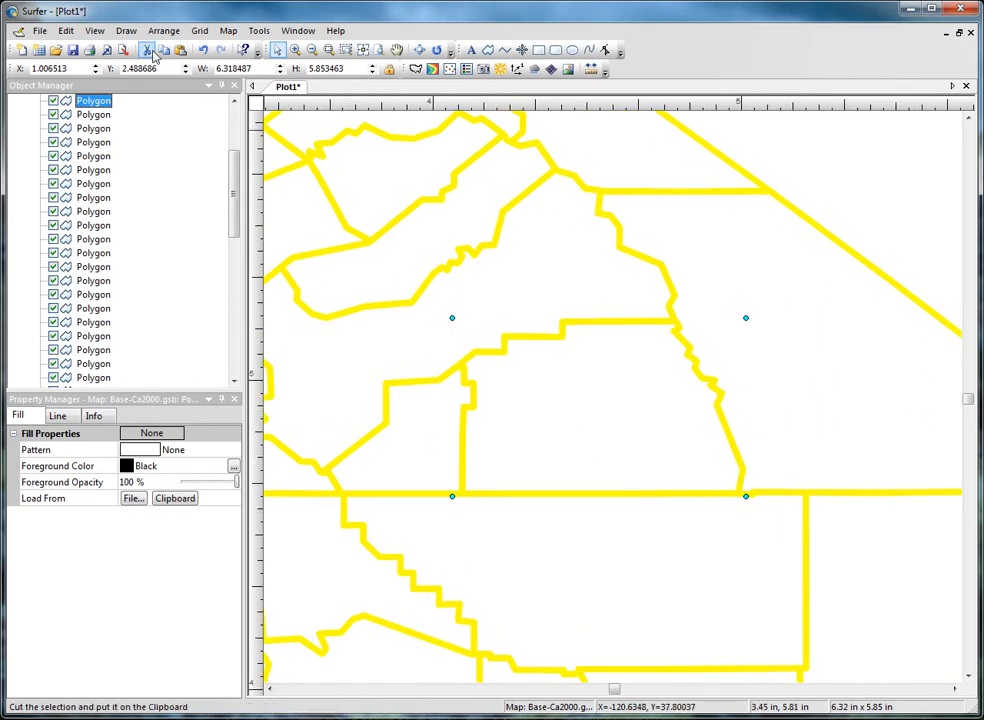
{"action": "left_click", "coordinate": [126, 30]}
{"action": "left_click", "coordinate": [141, 183]}
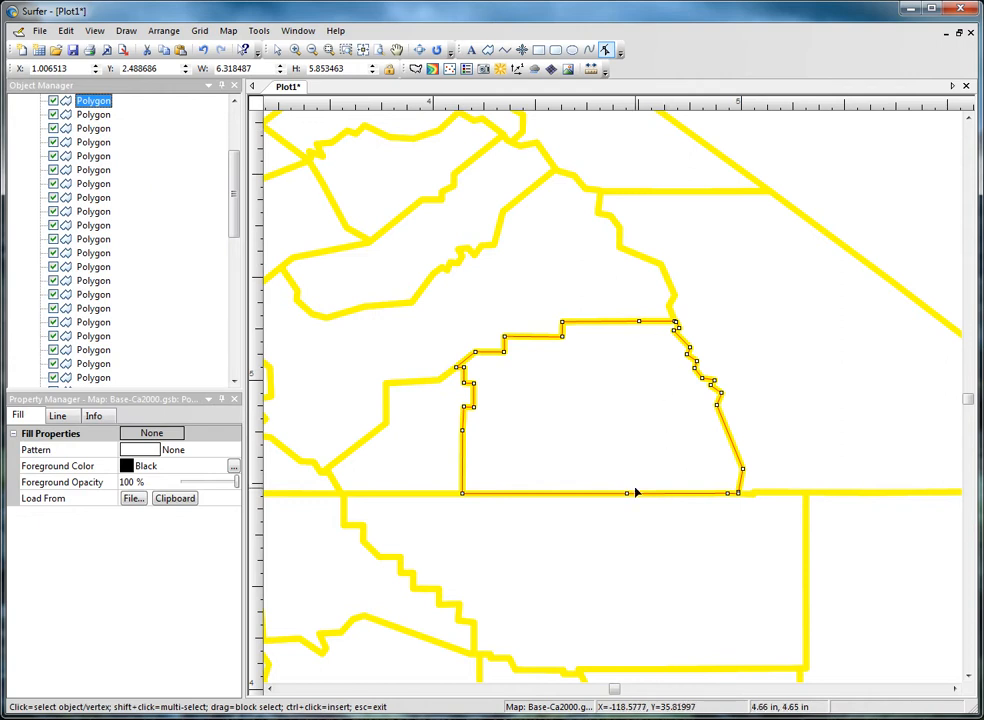
{"action": "mouse_move", "coordinate": [626, 495]}
{"action": "left_mouse_down"}
{"action": "mouse_move", "coordinate": [600, 458]}
{"action": "mouse_move", "coordinate": [616, 495]}
{"action": "left_mouse_up"}
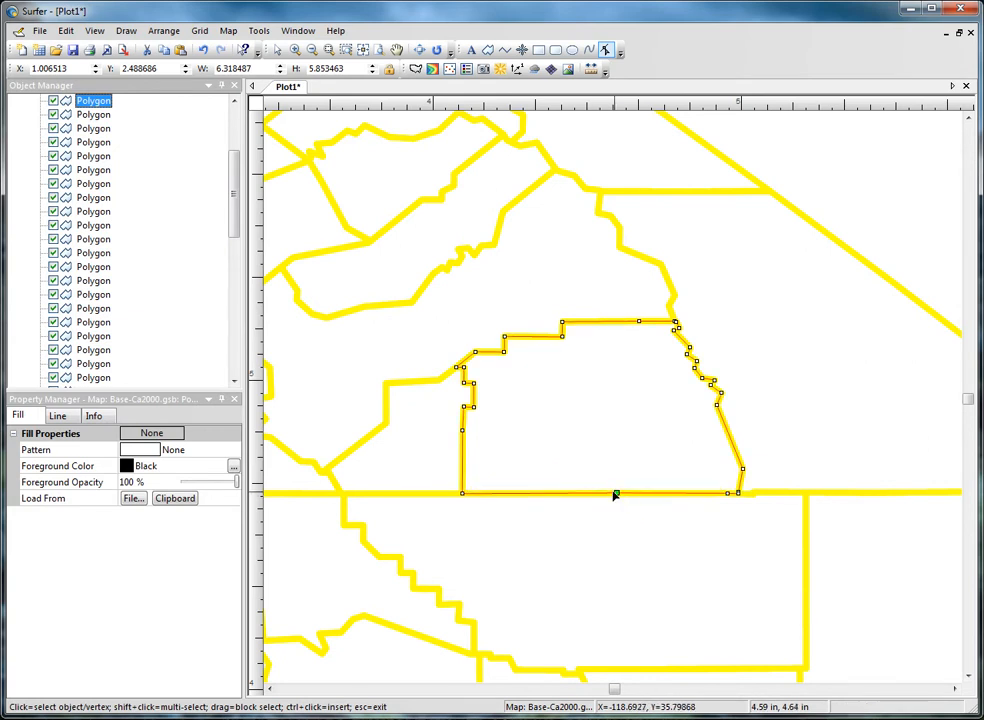
Insert a vertex in the western half of the county's southern edge, pull it north, and delete it
{"action": "left_click", "coordinate": [550, 494], "text": "ctrl"}
{"action": "left_click", "coordinate": [550, 494], "text": "ctrl"}
{"action": "left_click_drag", "start_coordinate": [550, 496], "coordinate": [548, 470]}
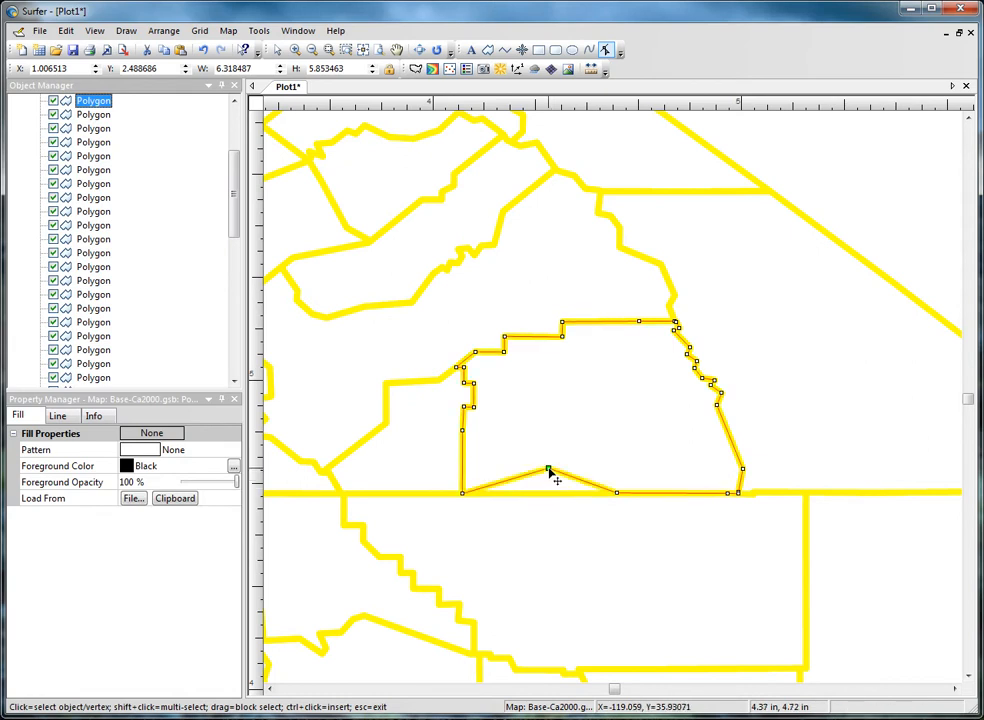
{"action": "key", "text": "Delete"}
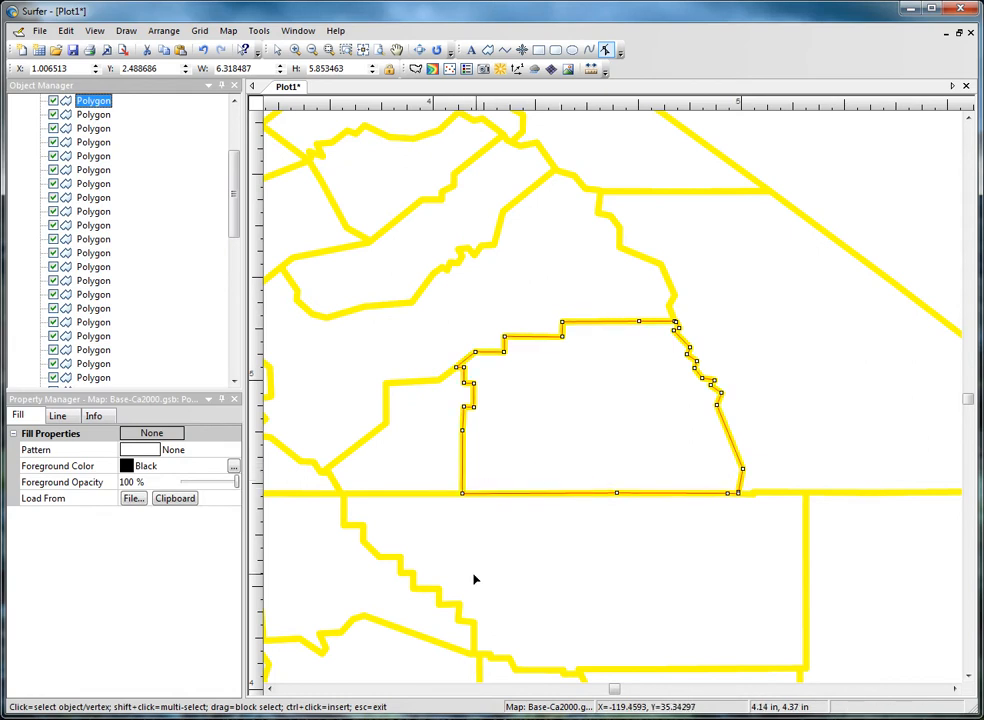
Switch the reshaping to the coastal county polygon southwest of the edited one and end the Reshape command
{"action": "left_click", "coordinate": [447, 607]}
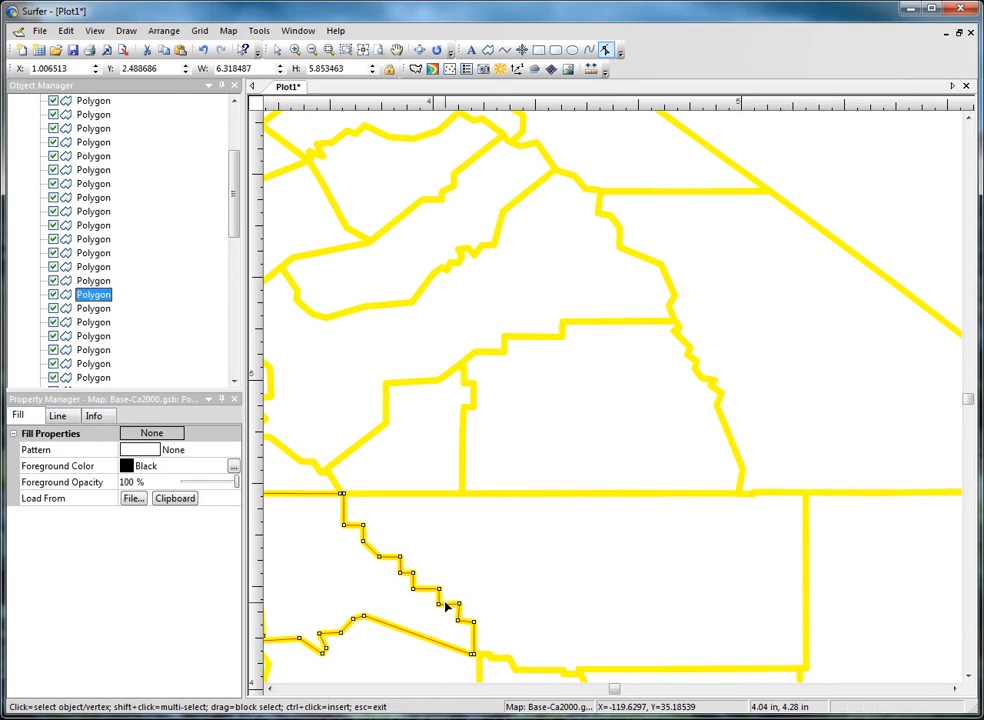
{"action": "key", "text": "Escape"}
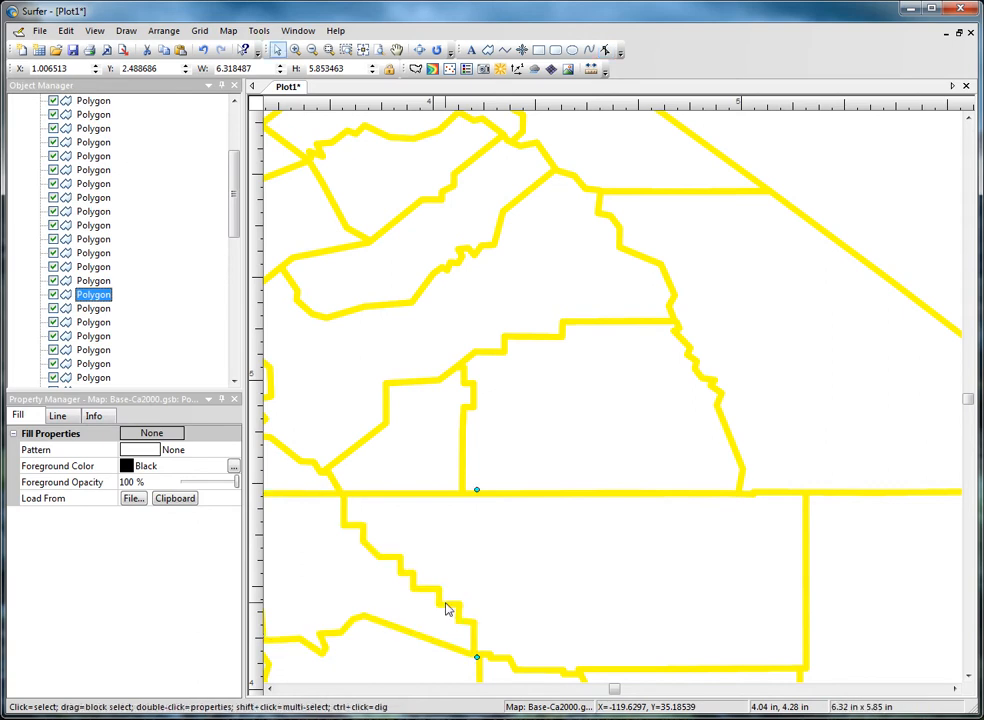
{"action": "left_click", "coordinate": [96, 31]}
{"action": "left_click", "coordinate": [130, 48]}
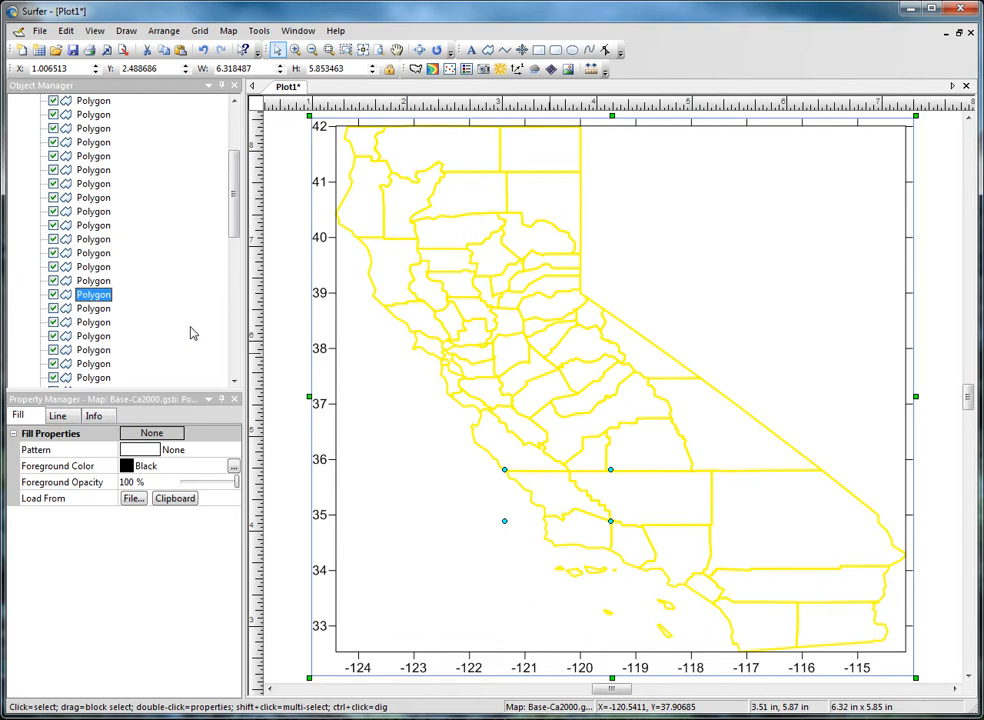
Enter the group of the Base-Ca2000.gsb layer so that its contents can be edited
{"action": "left_click_drag", "start_coordinate": [236, 205], "coordinate": [237, 168]}
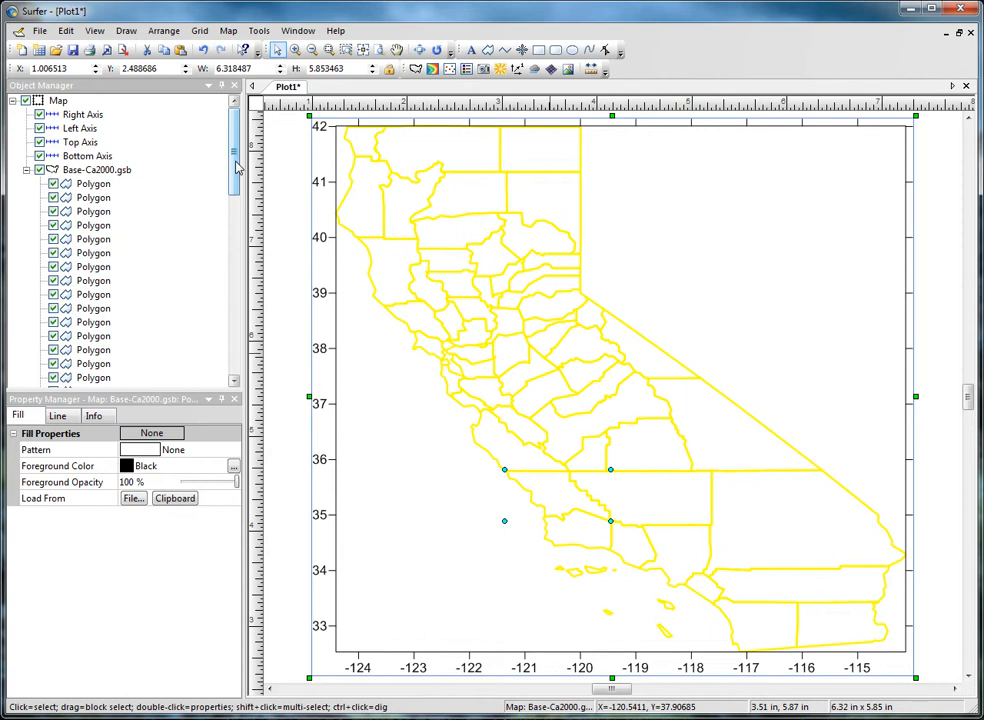
{"action": "left_click", "coordinate": [118, 171]}
{"action": "right_click", "coordinate": [119, 172]}
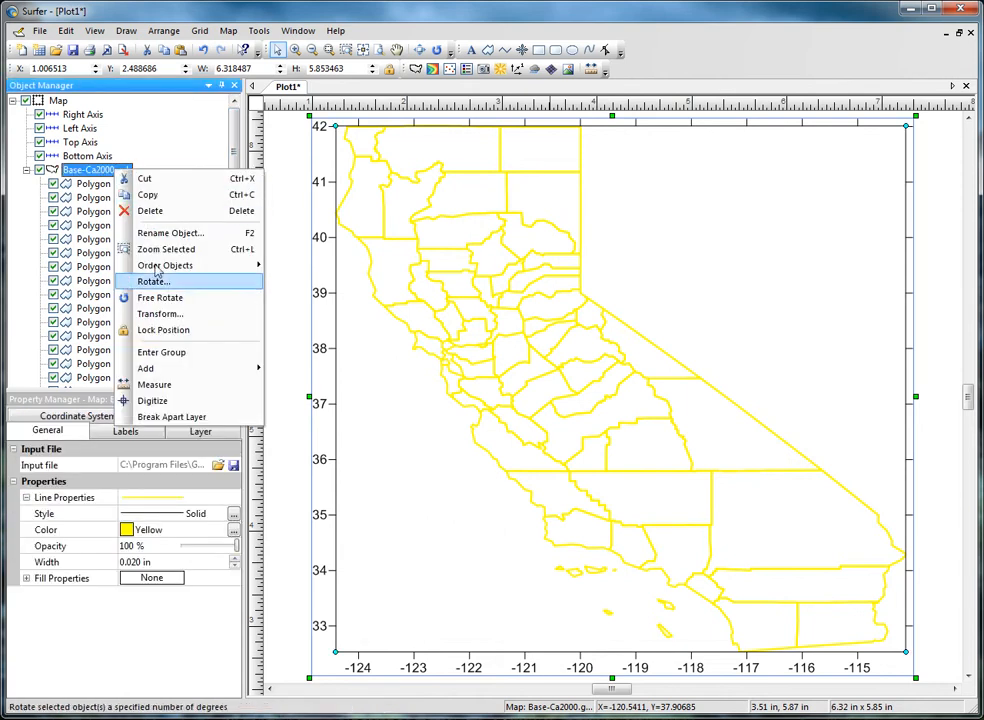
{"action": "left_click", "coordinate": [163, 352]}
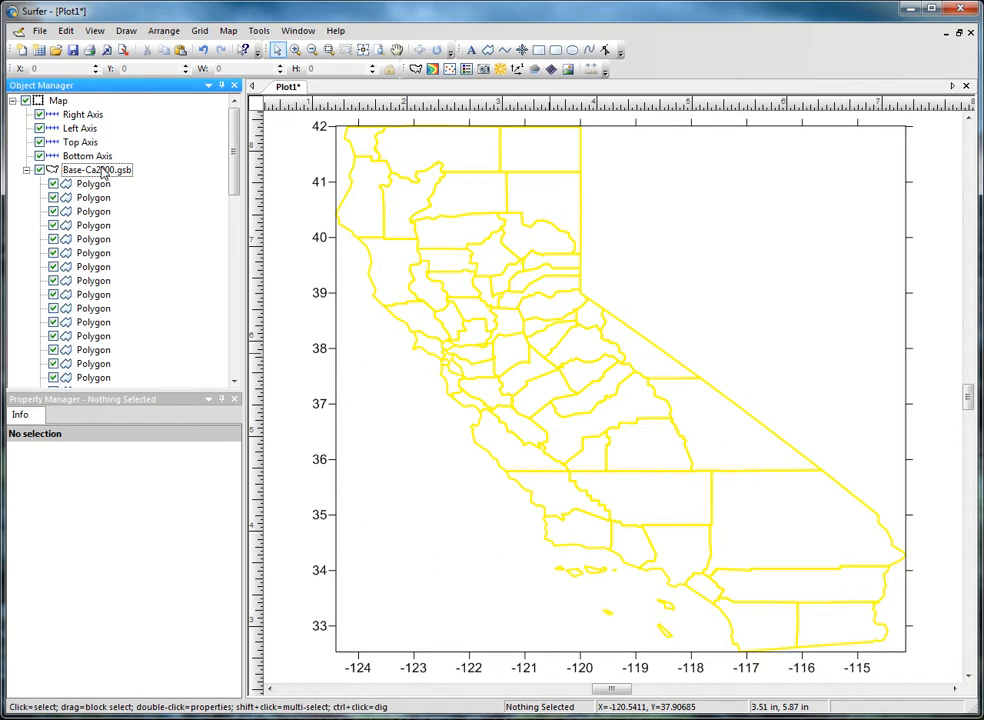
Add the text "California" to the base layer in the empty area northeast of the state outline
{"action": "left_click", "coordinate": [127, 31]}
{"action": "left_click", "coordinate": [141, 47]}
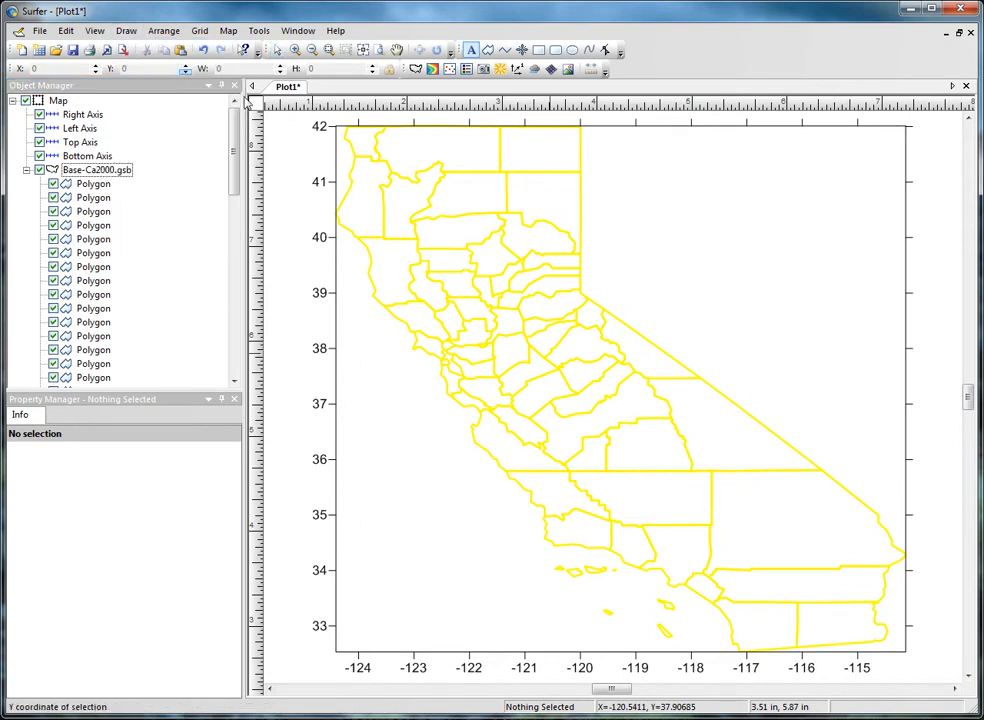
{"action": "left_click", "coordinate": [636, 222]}
{"action": "type", "text": "California"}
{"action": "key", "text": "Return"}
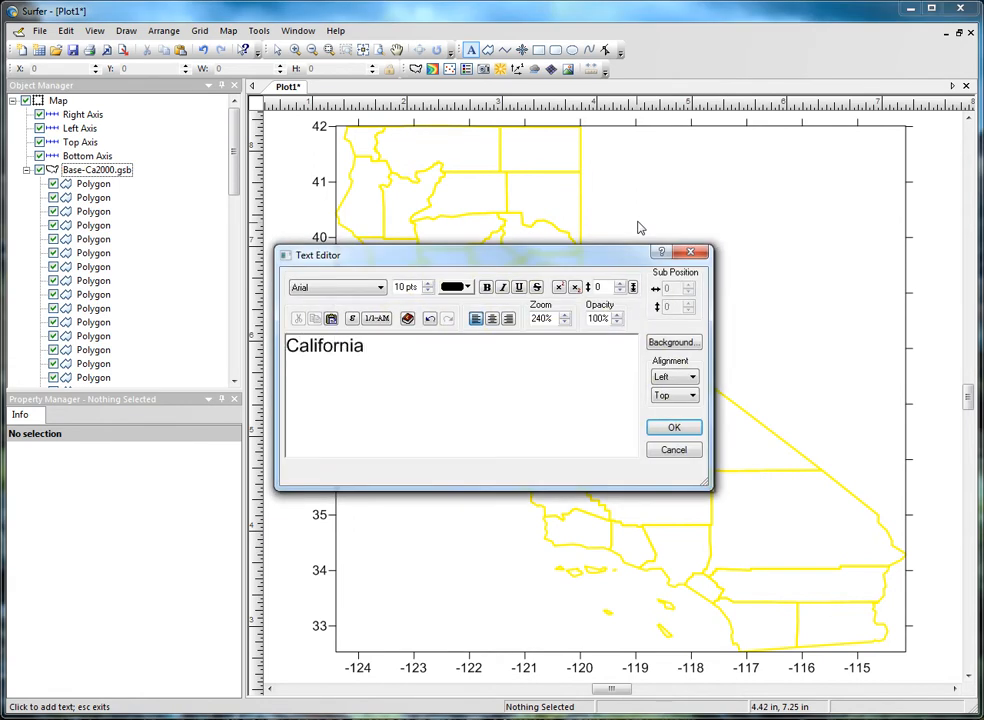
{"action": "left_click", "coordinate": [672, 427]}
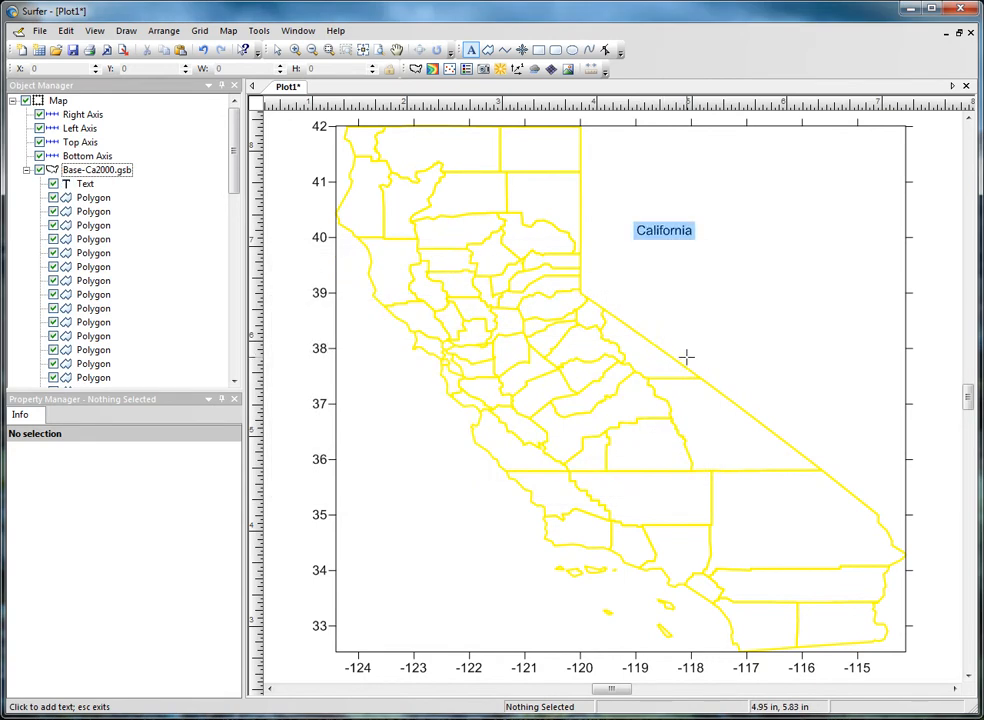
End the text insertion and select the first six polygons of the Base-Ca2000.gsb layer as a continuous range
{"action": "key", "text": "Escape"}
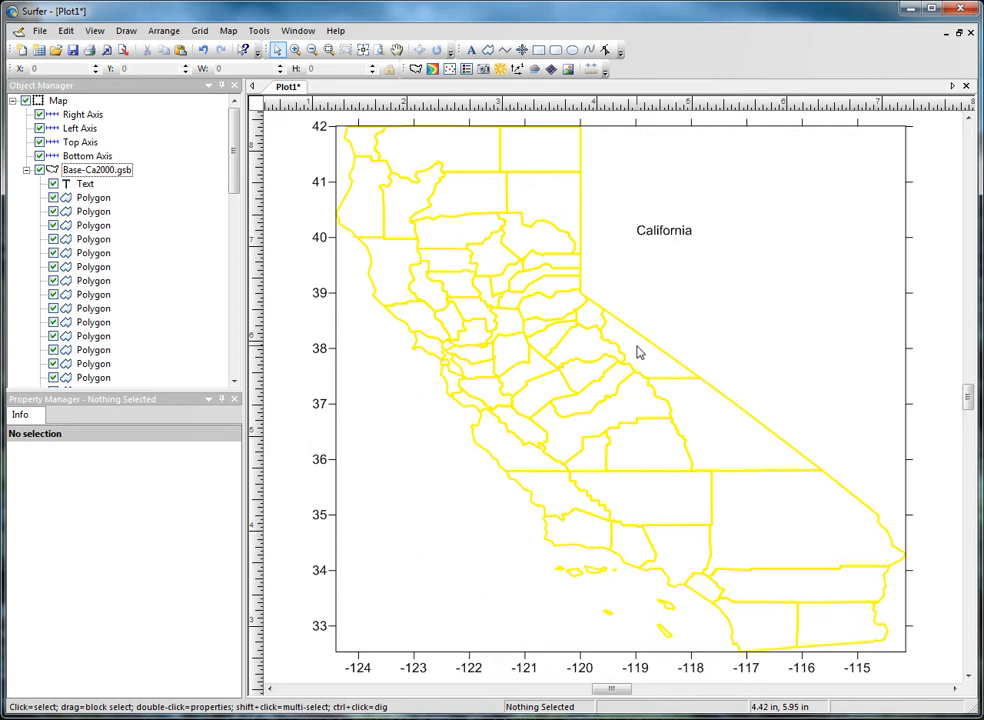
{"action": "left_click", "coordinate": [92, 198]}
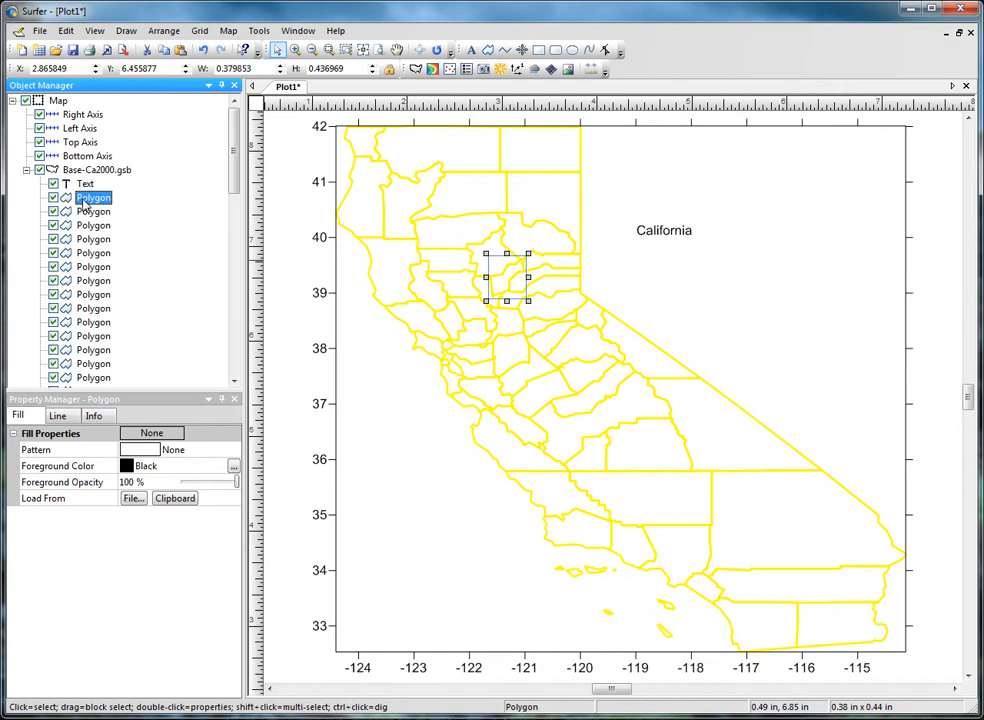
{"action": "left_click", "coordinate": [90, 267], "text": "shift"}
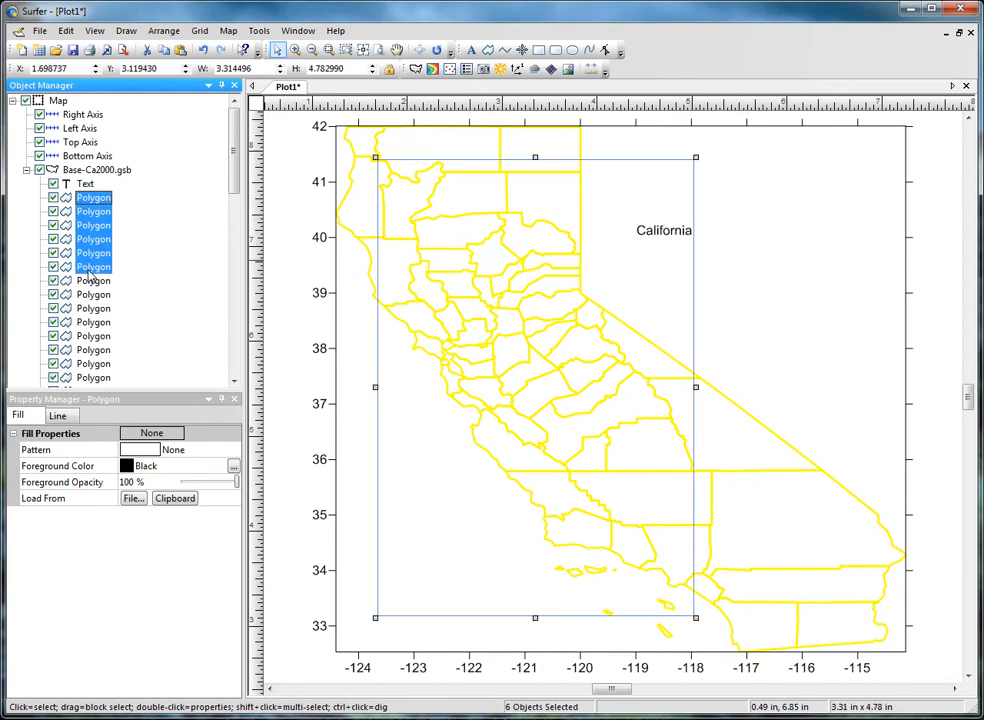
Select ten scattered polygons throughout the base layer and set their line color to Orange
{"action": "left_click", "coordinate": [93, 281]}
{"action": "left_click", "coordinate": [93, 308], "text": "ctrl"}
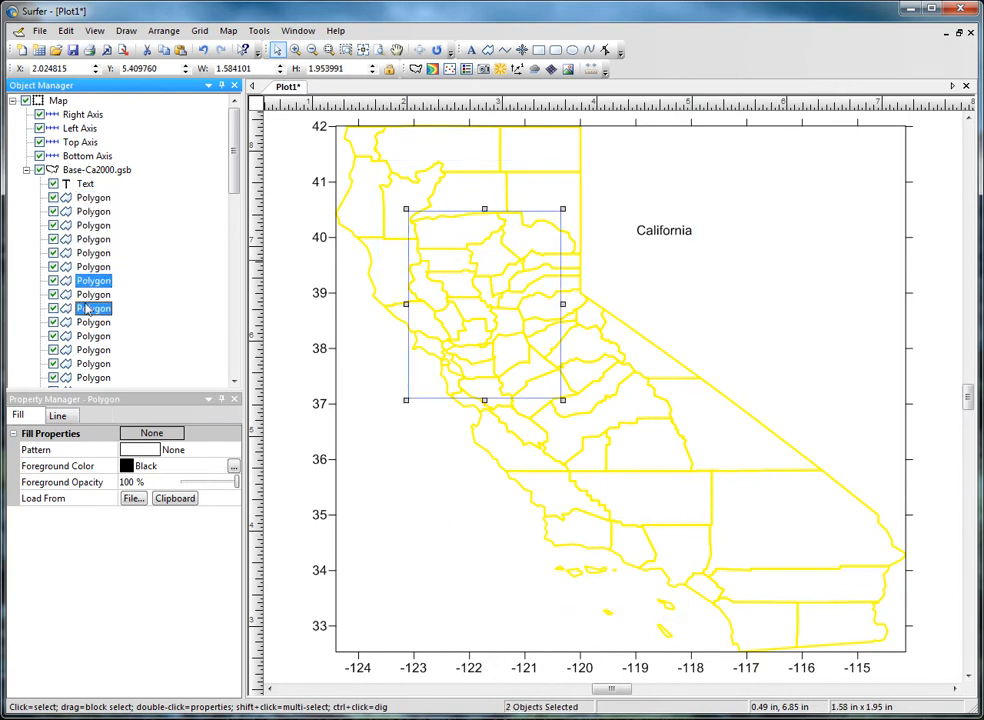
{"action": "left_click", "coordinate": [86, 338], "text": "ctrl"}
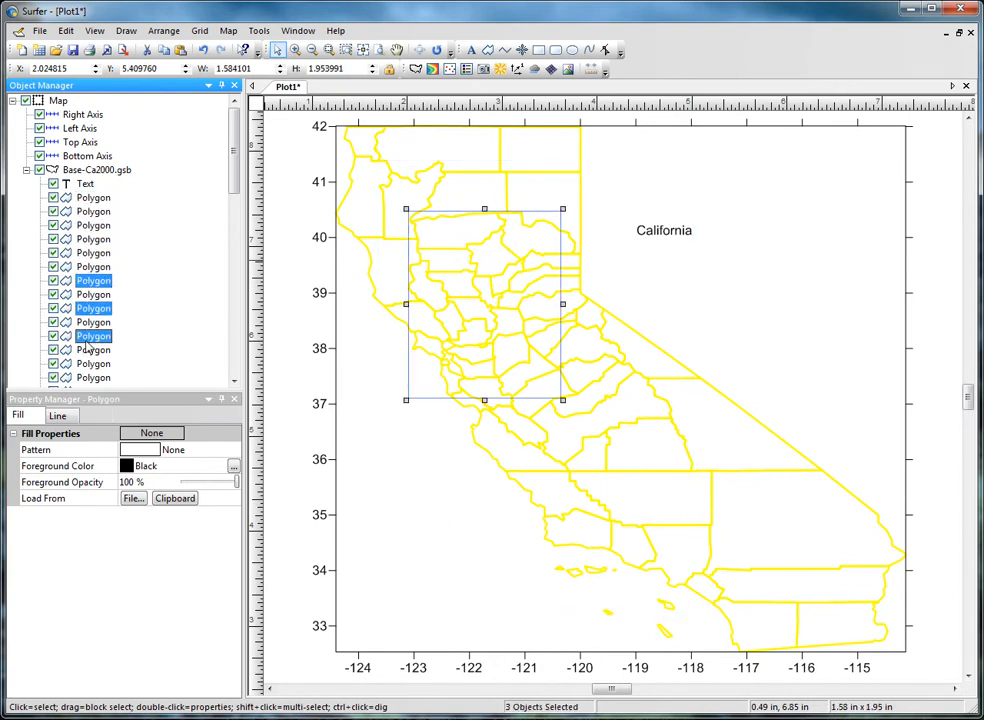
{"action": "left_click", "coordinate": [93, 254], "text": "ctrl"}
{"action": "left_click", "coordinate": [96, 240], "text": "ctrl"}
{"action": "left_click", "coordinate": [102, 225], "text": "ctrl"}
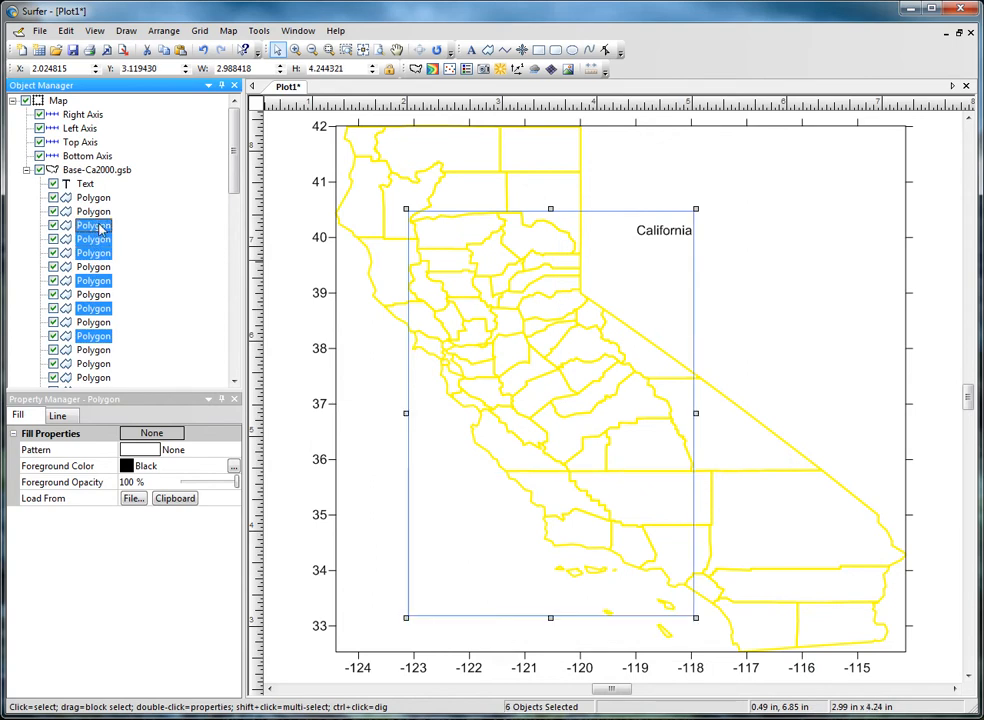
{"action": "scroll", "coordinate": [103, 370], "scroll_direction": "down", "scroll_amount": 8}
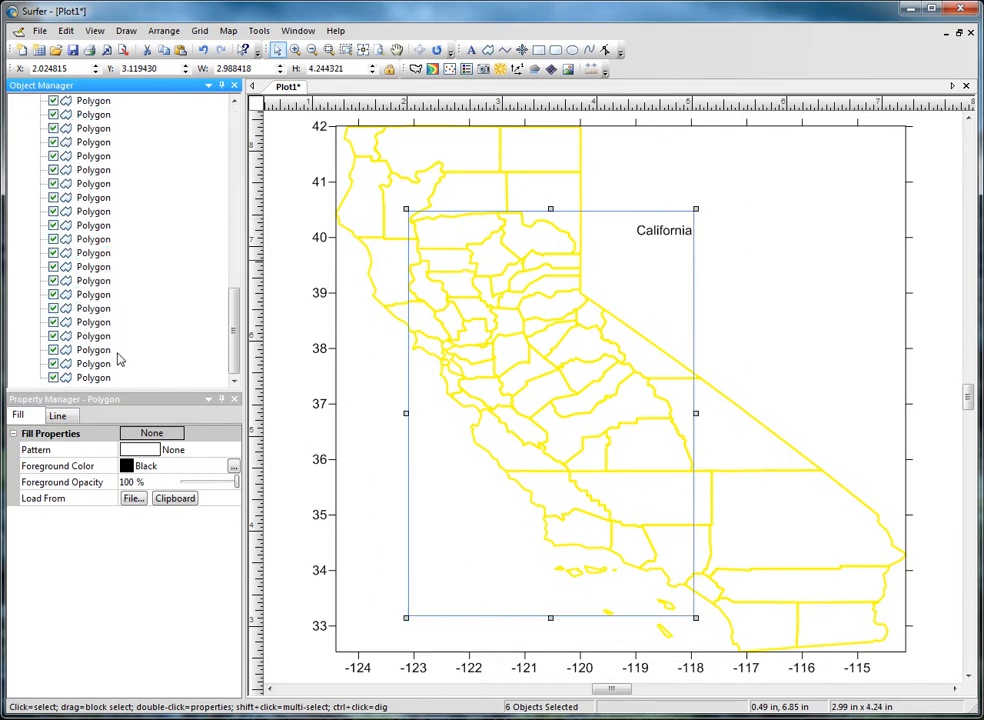
{"action": "left_click", "coordinate": [93, 308], "text": "ctrl"}
{"action": "left_click", "coordinate": [93, 363], "text": "ctrl"}
{"action": "left_click", "coordinate": [93, 225], "text": "ctrl"}
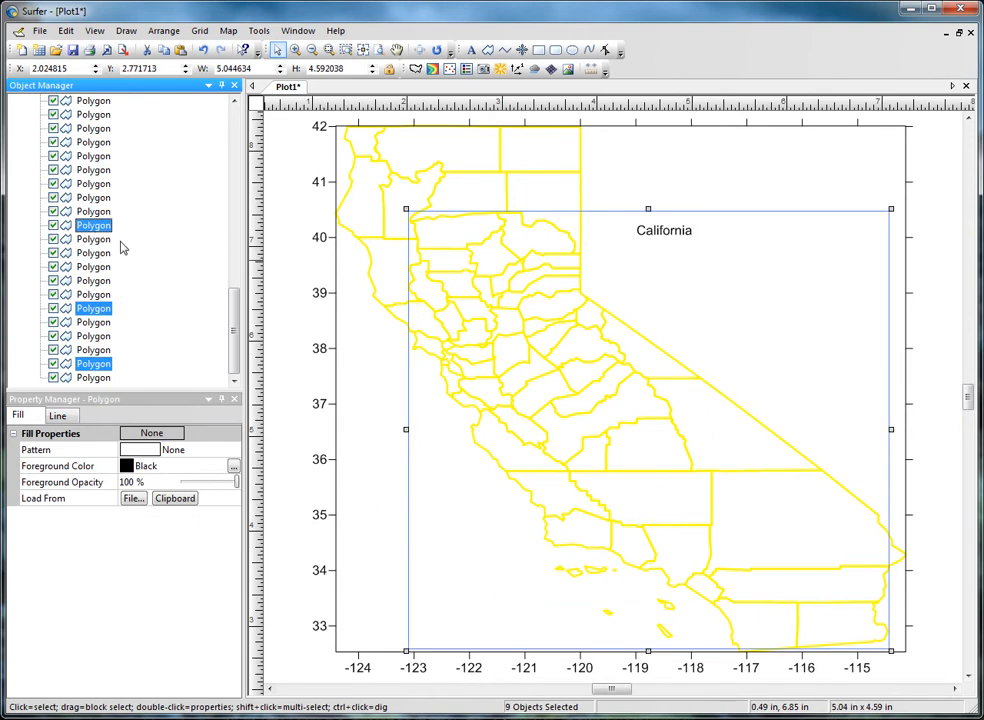
{"action": "scroll", "coordinate": [121, 247], "scroll_direction": "up", "scroll_amount": 5}
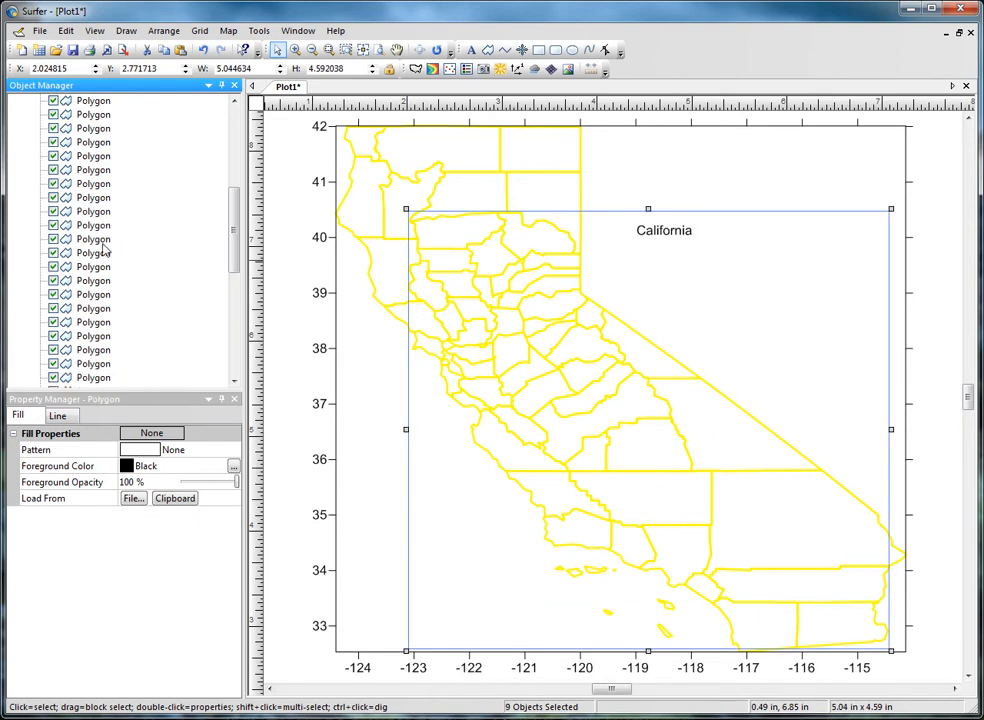
{"action": "left_click", "coordinate": [101, 243], "text": "ctrl"}
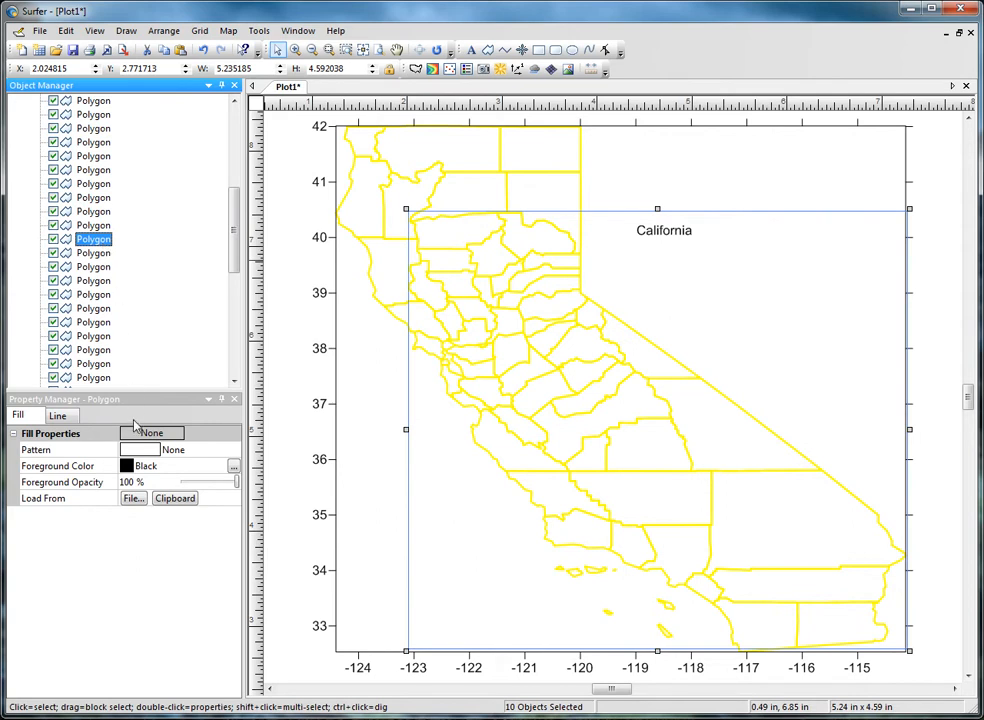
{"action": "left_click", "coordinate": [58, 416]}
{"action": "left_click", "coordinate": [120, 466]}
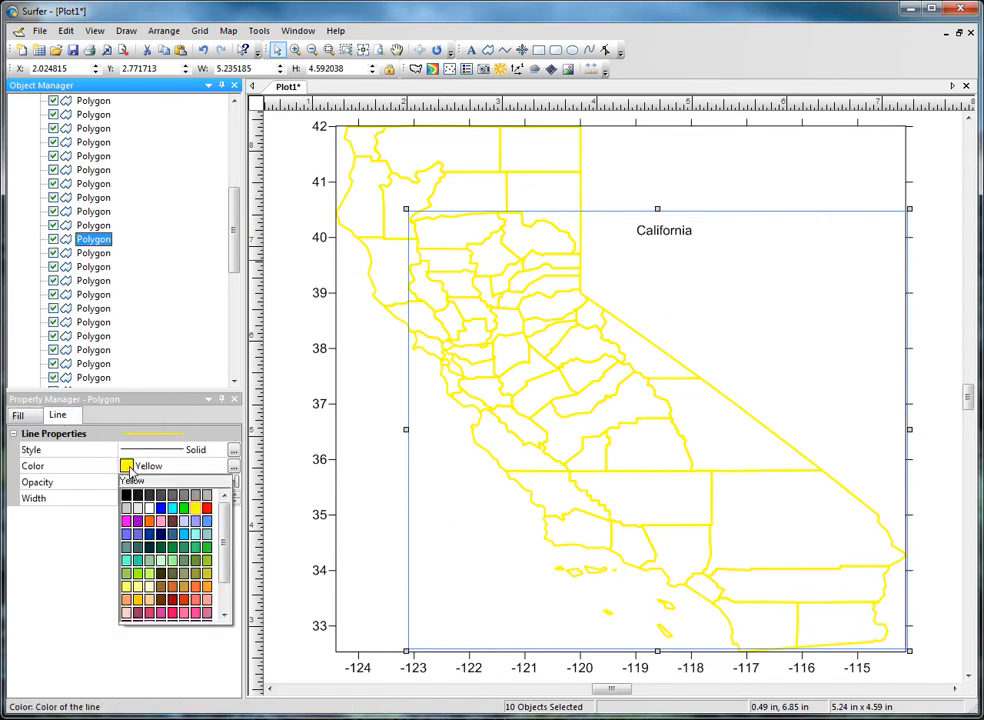
{"action": "left_click", "coordinate": [155, 530]}
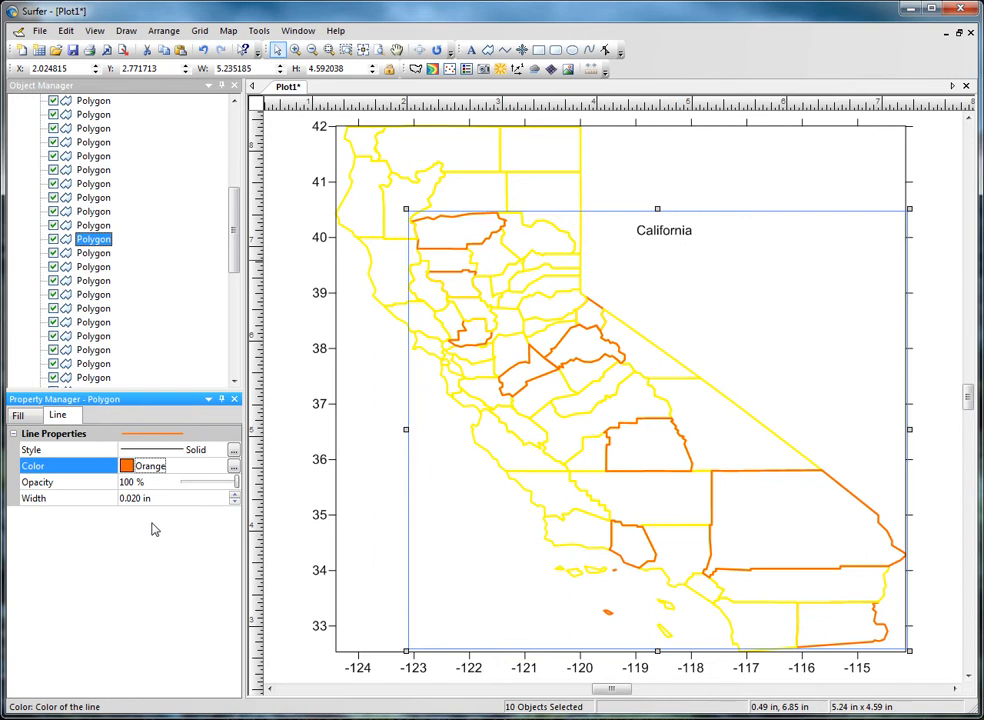
Move the "California" text to the empty area southwest of the state outline and deselect it
{"action": "left_click", "coordinate": [675, 238]}
{"action": "left_click_drag", "start_coordinate": [676, 235], "coordinate": [422, 566]}
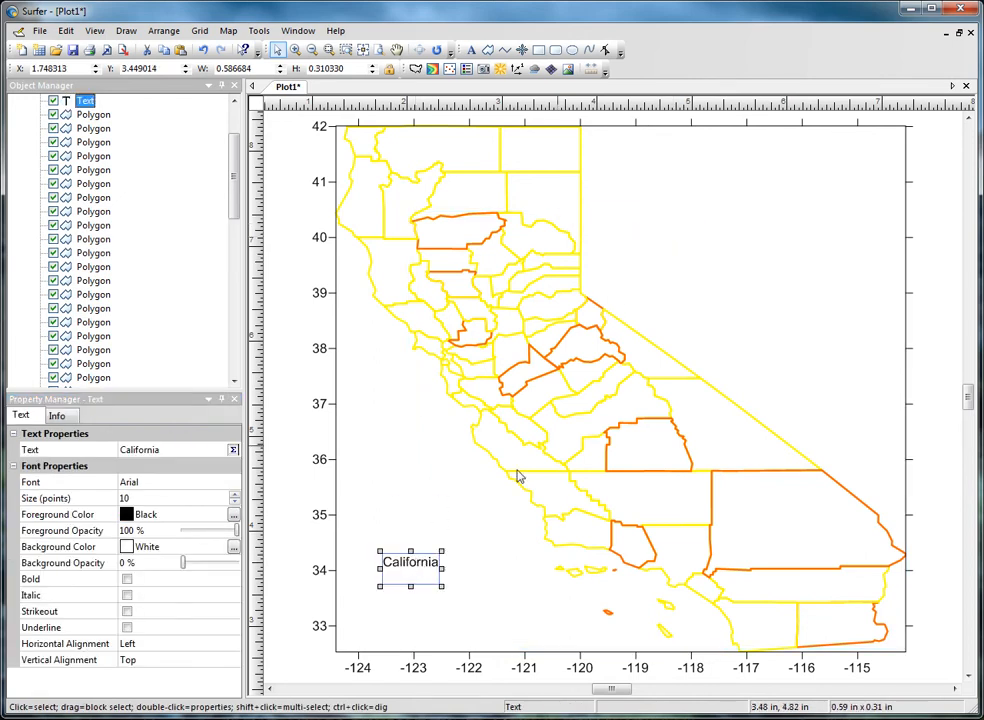
{"action": "left_click", "coordinate": [737, 283]}
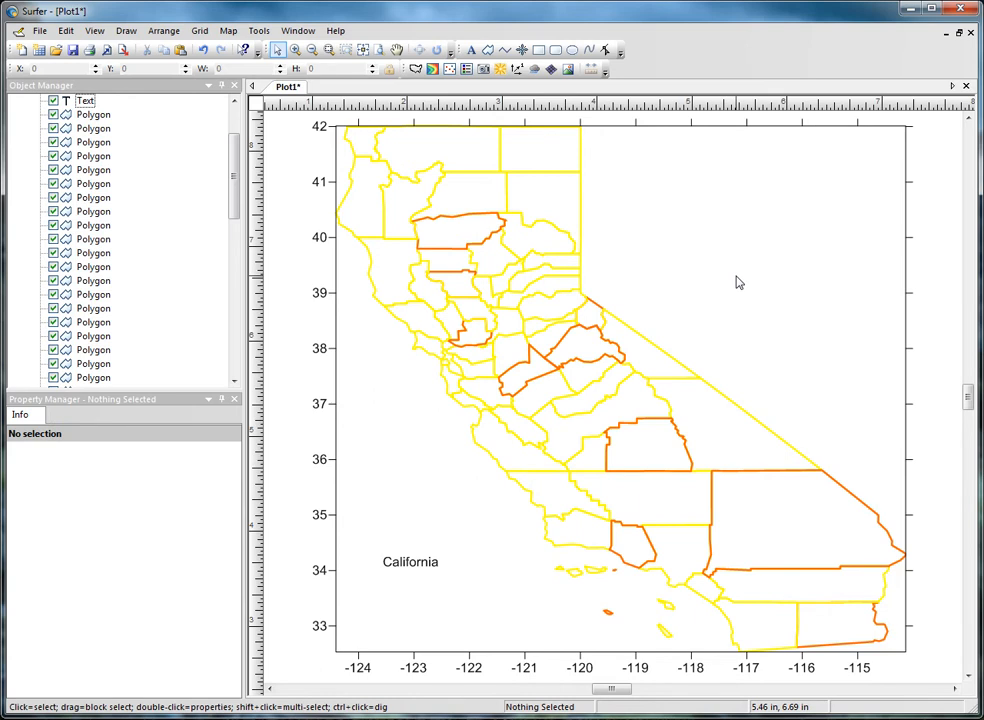
Copy and paste the orange county polygon just north of latitude 36, then place the duplicate off the coast above the "California" text
{"action": "left_click", "coordinate": [628, 448]}
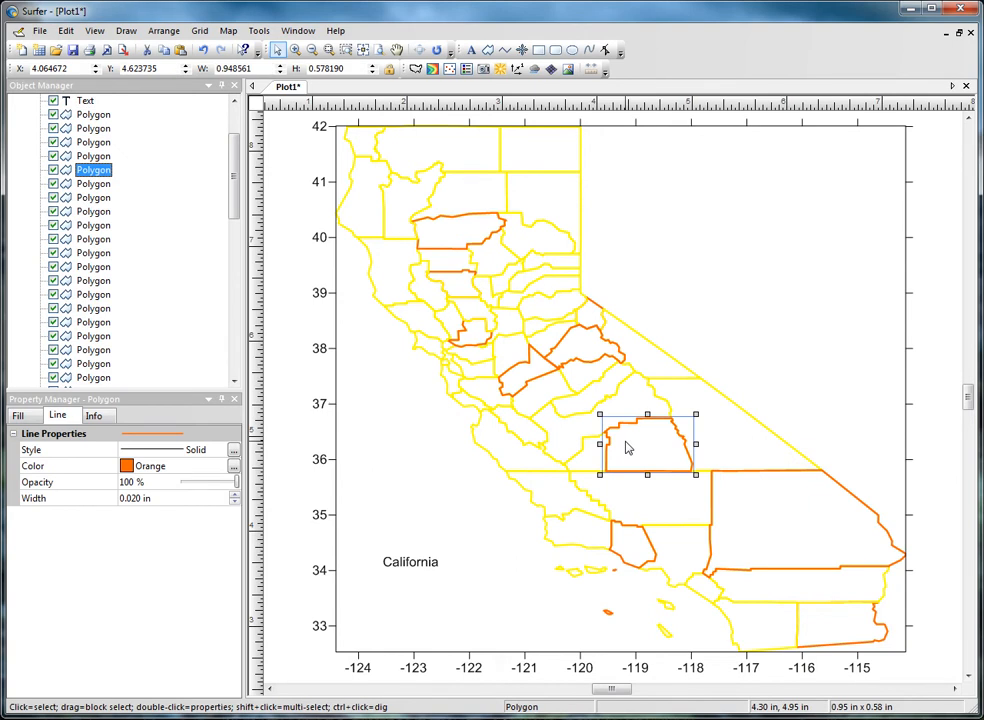
{"action": "left_click", "coordinate": [65, 30]}
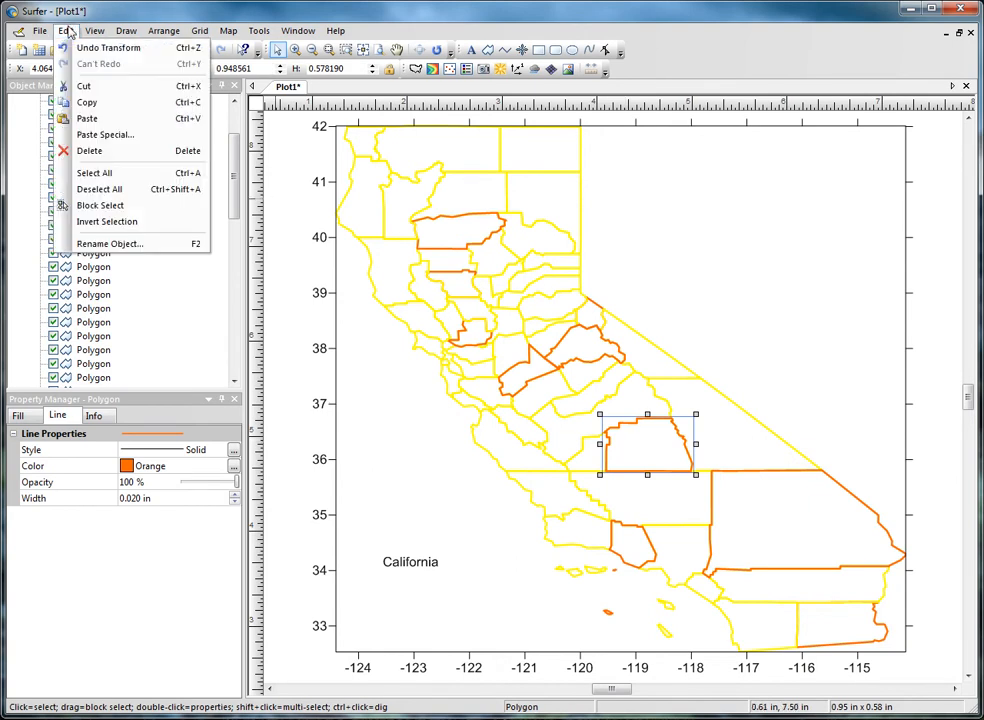
{"action": "left_click", "coordinate": [88, 101]}
{"action": "left_click", "coordinate": [65, 30]}
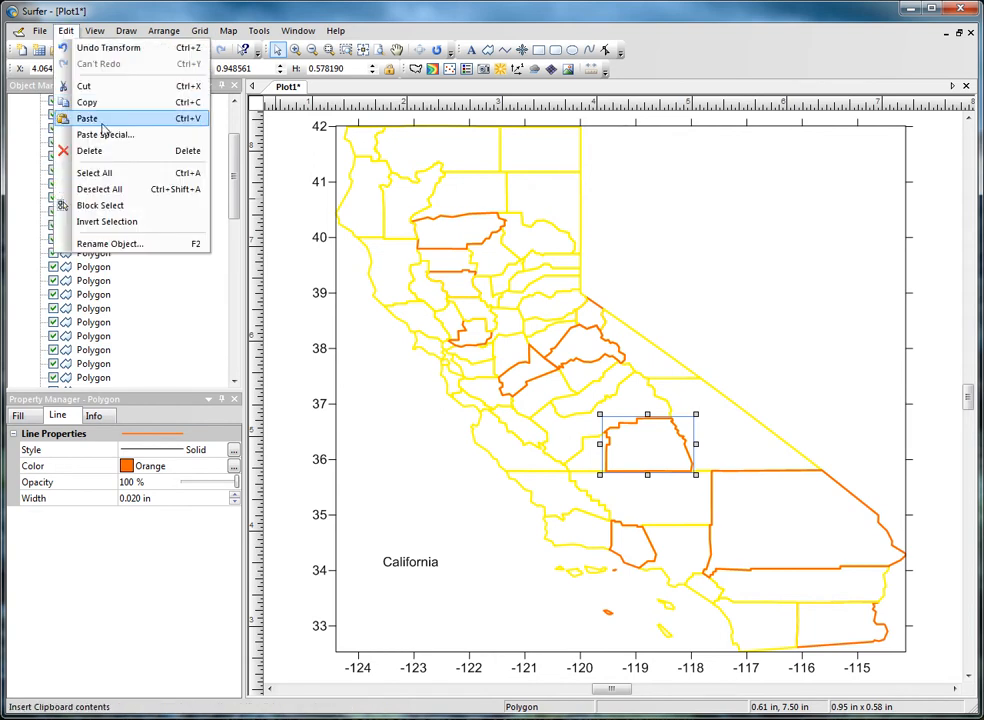
{"action": "left_click", "coordinate": [88, 118]}
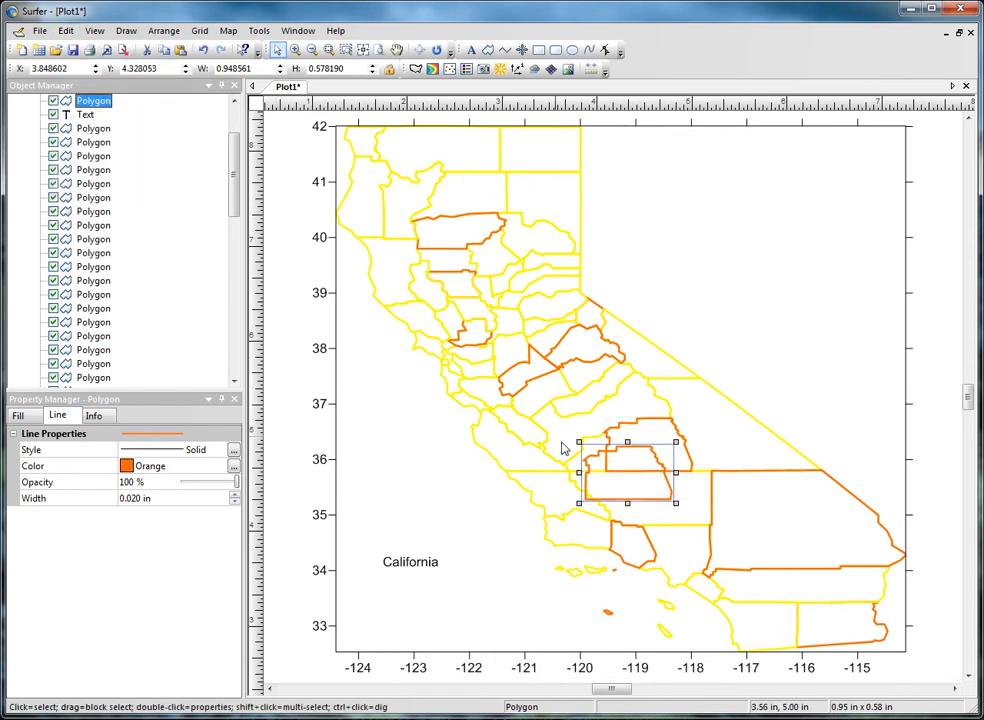
{"action": "left_click_drag", "start_coordinate": [622, 476], "coordinate": [446, 497]}
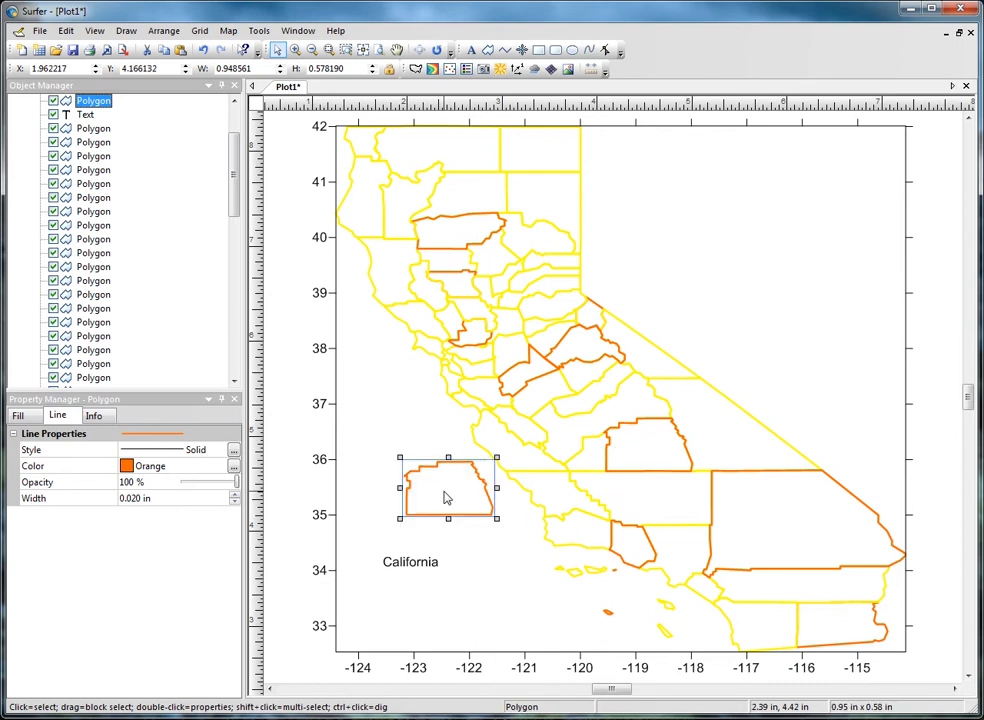
Exit the group of the Base-Ca2000.gsb layer to stop editing its contents
{"action": "left_click_drag", "start_coordinate": [232, 177], "coordinate": [231, 152]}
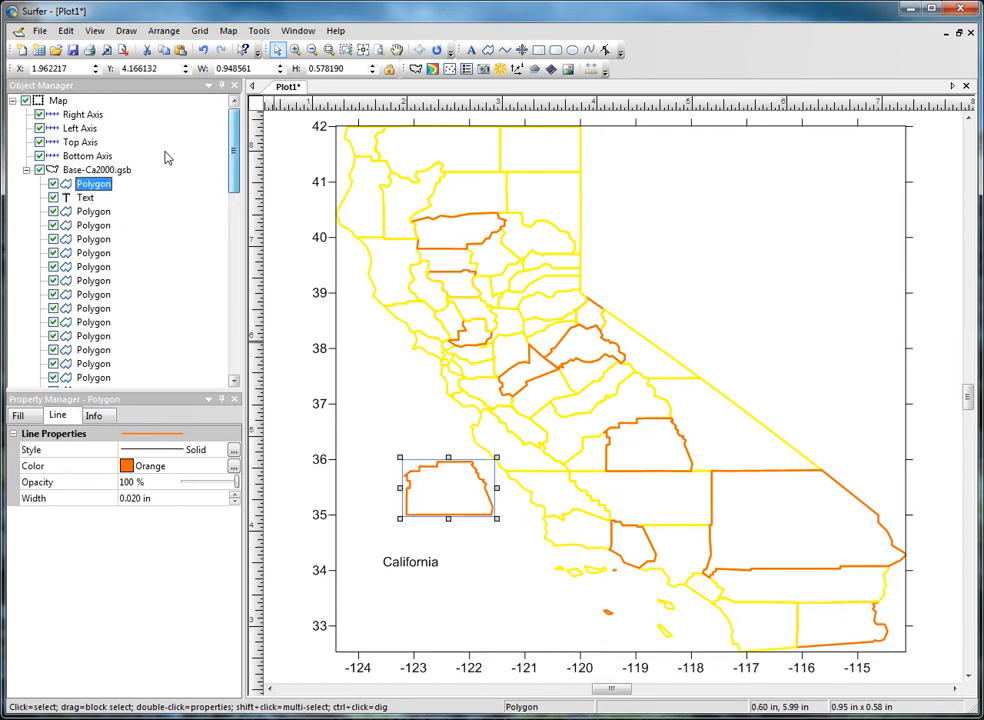
{"action": "right_click", "coordinate": [92, 179]}
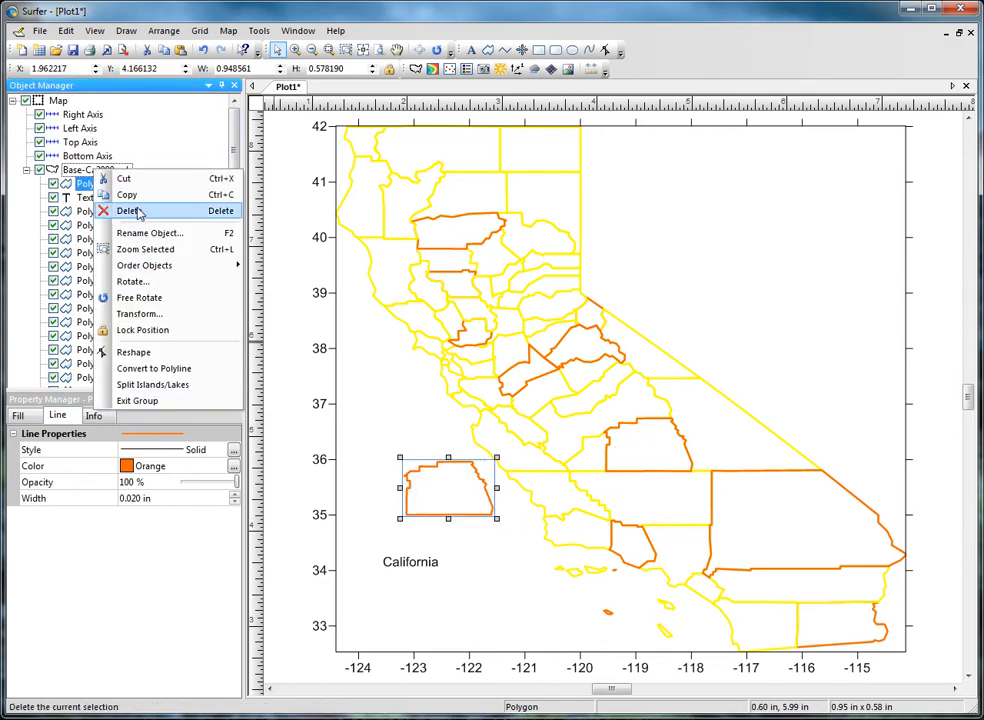
{"action": "left_click", "coordinate": [150, 400]}
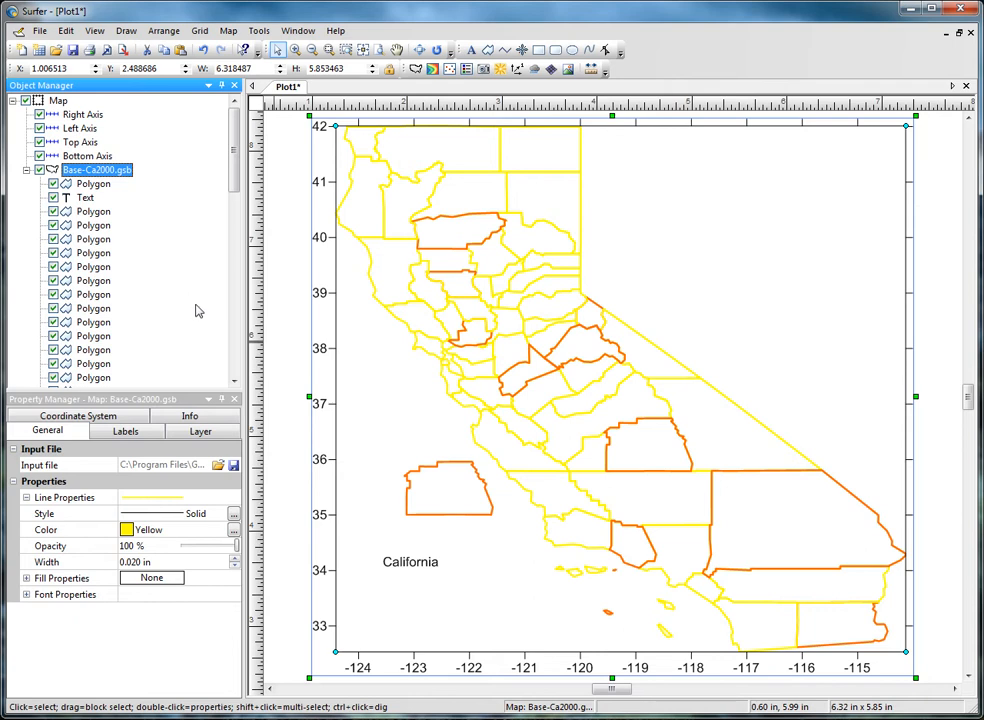
Examine the geometry and attribute information of the Tulare, Sutter and Siskiyou polygons
{"action": "left_click", "coordinate": [95, 269]}
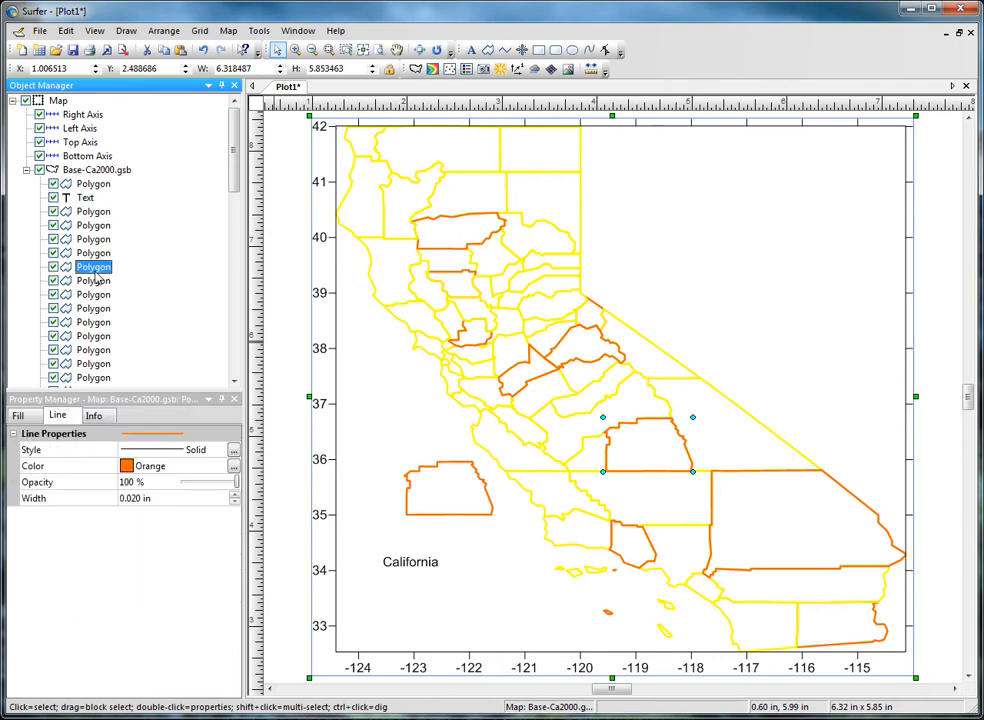
{"action": "left_click", "coordinate": [95, 416]}
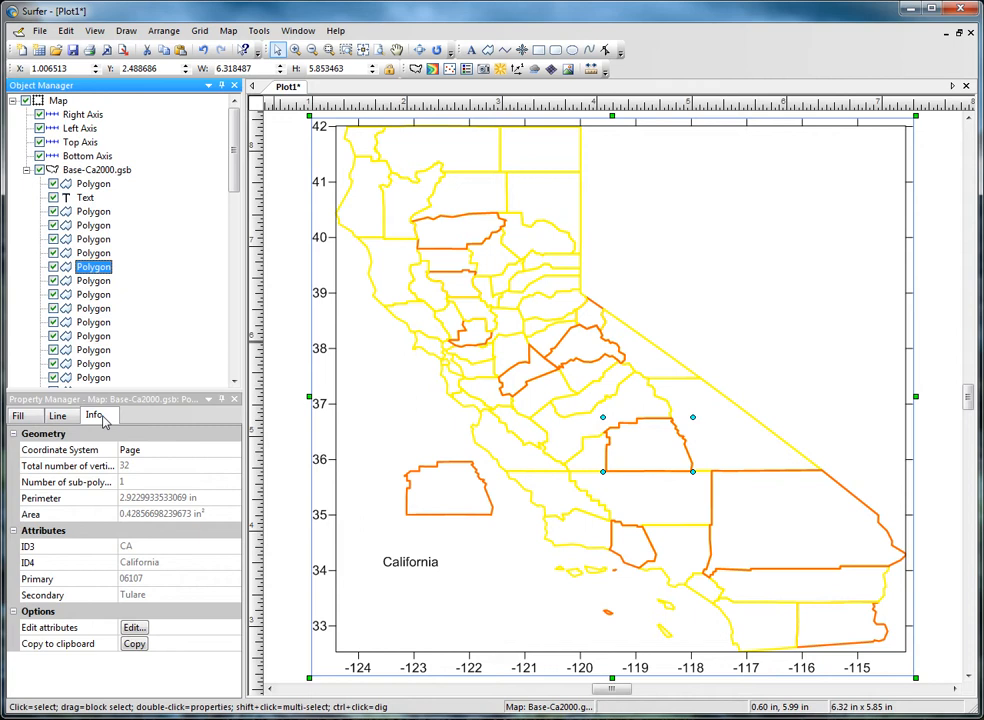
{"action": "left_click", "coordinate": [95, 309]}
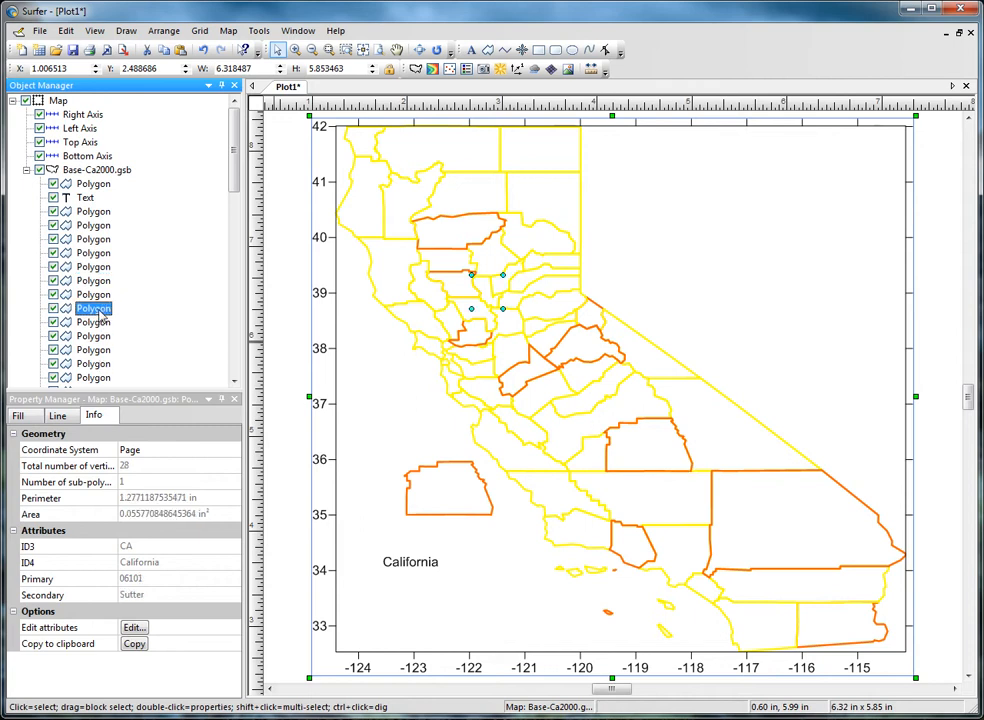
{"action": "left_click", "coordinate": [95, 365]}
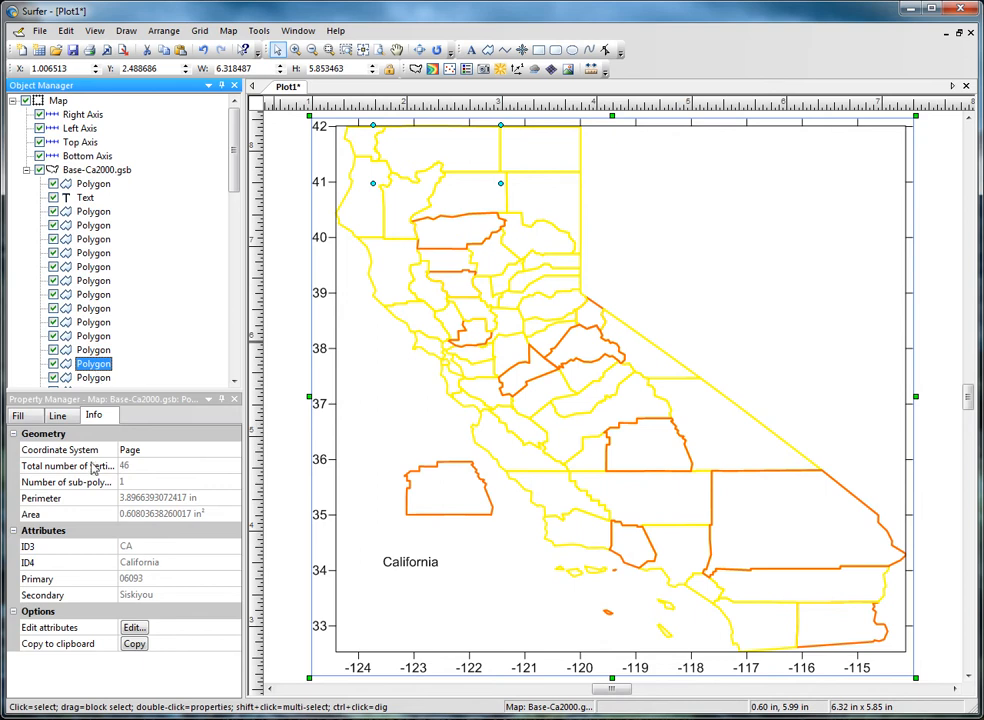
View the Siskiyou polygon's attributes in the Attribute Editor, cancel it, and copy the polygon's information to the clipboard
{"action": "left_click", "coordinate": [136, 628]}
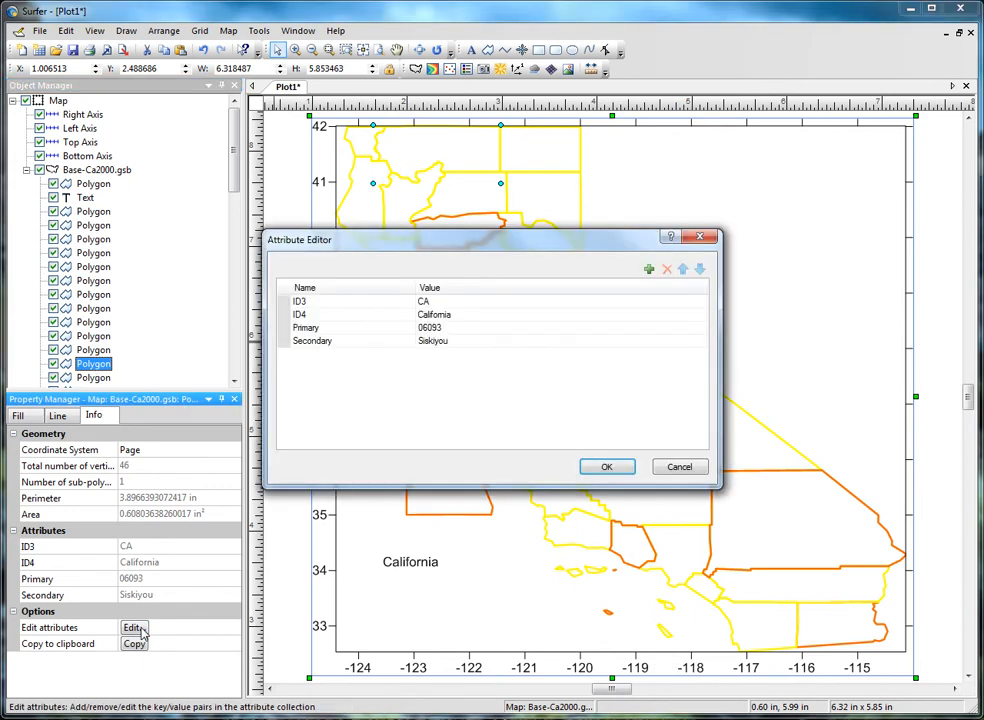
{"action": "left_click", "coordinate": [662, 469]}
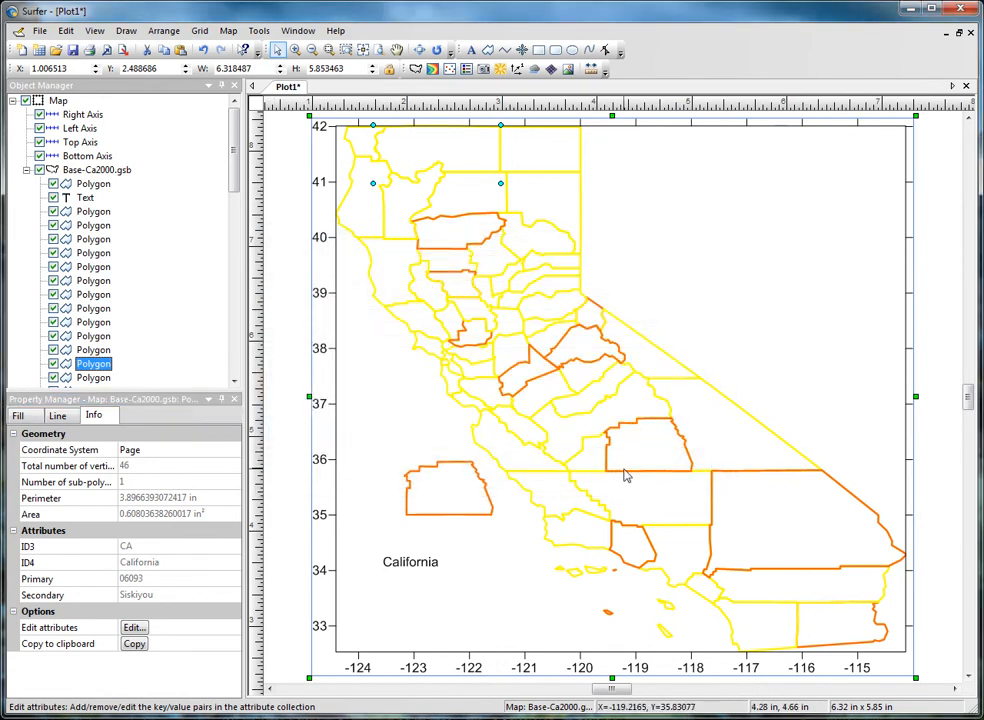
{"action": "left_click", "coordinate": [136, 645]}
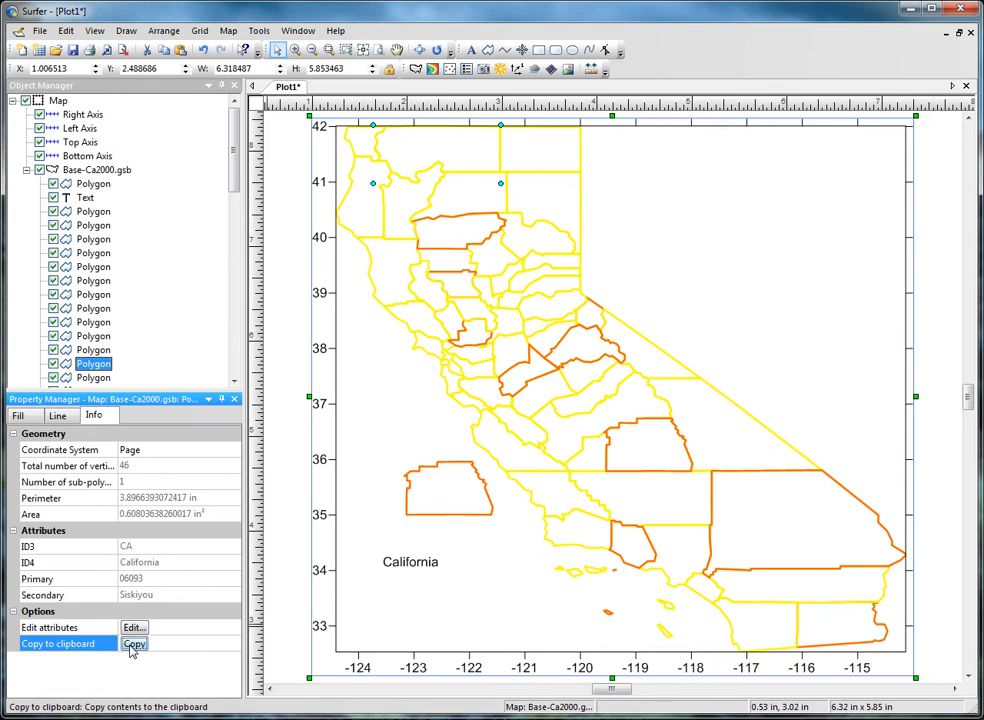
Label the polygons of the Base-Ca2000.gsb layer using the Secondary attribute as the label source
{"action": "left_click", "coordinate": [116, 172]}
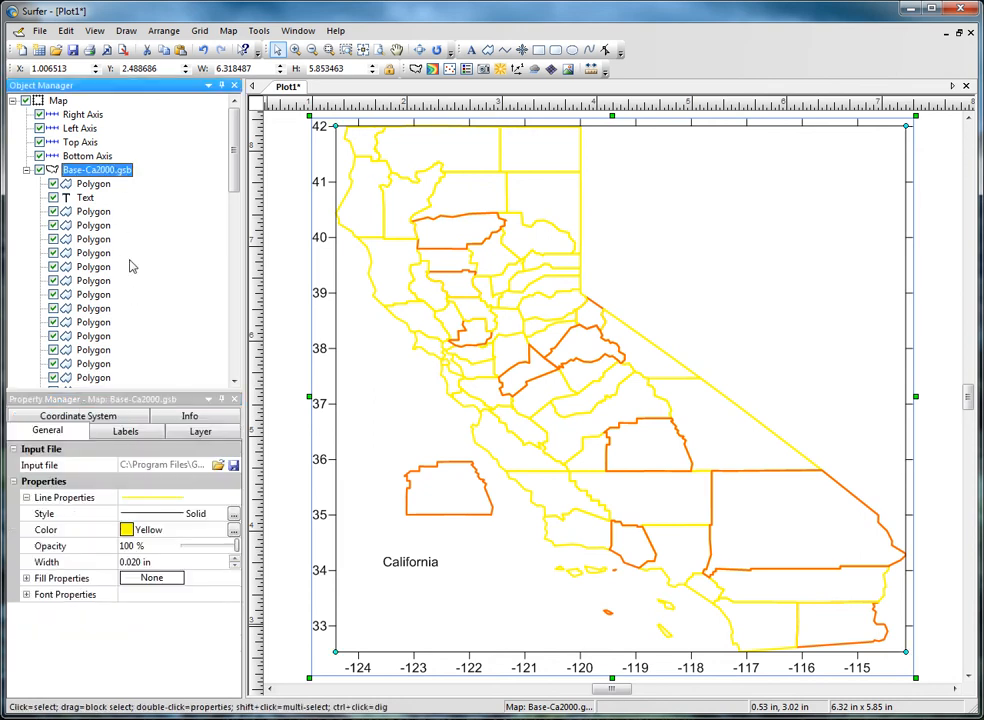
{"action": "left_click", "coordinate": [124, 432]}
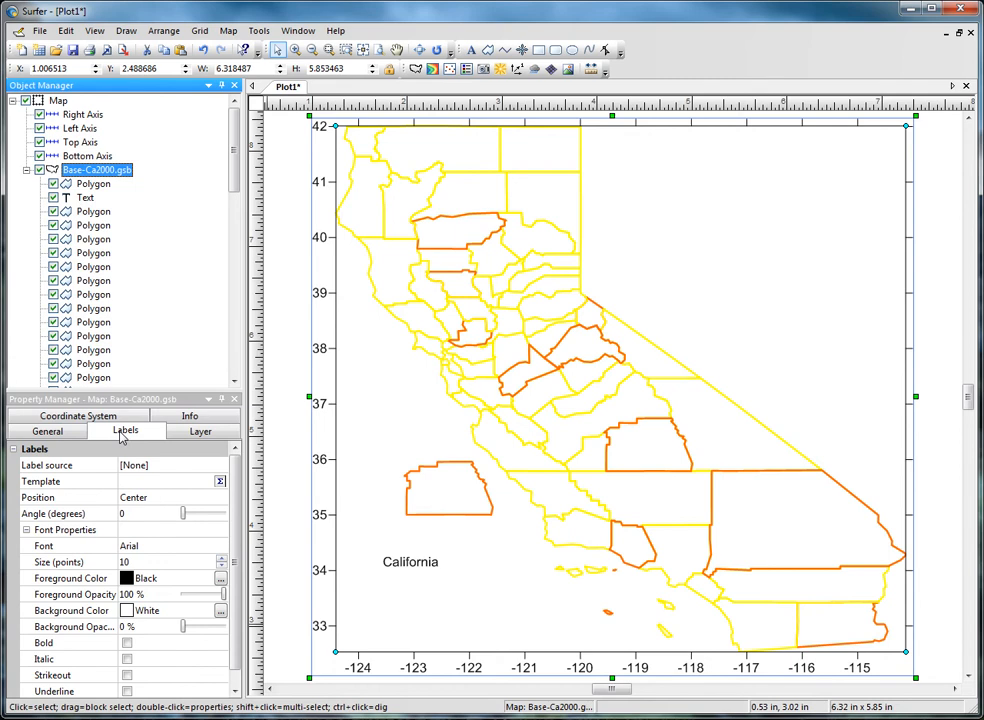
{"action": "left_click", "coordinate": [160, 465]}
{"action": "left_click", "coordinate": [148, 538]}
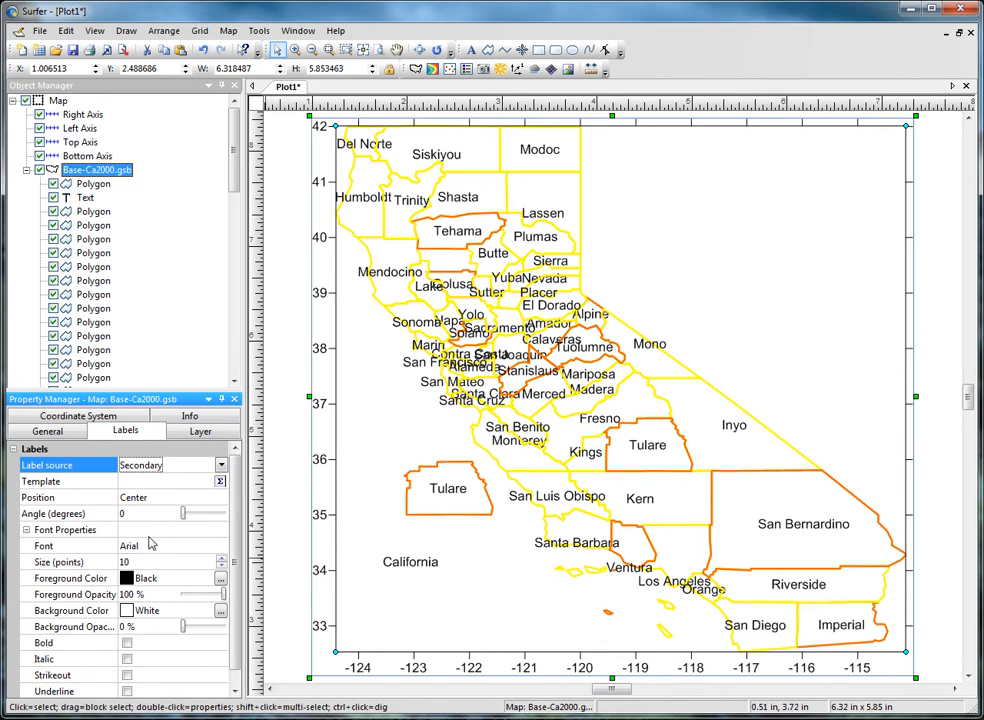
Switch the layer's label source to [Template] and set the template to "[Secondary], [ID3]"
{"action": "left_click", "coordinate": [220, 465]}
{"action": "left_click", "coordinate": [190, 492]}
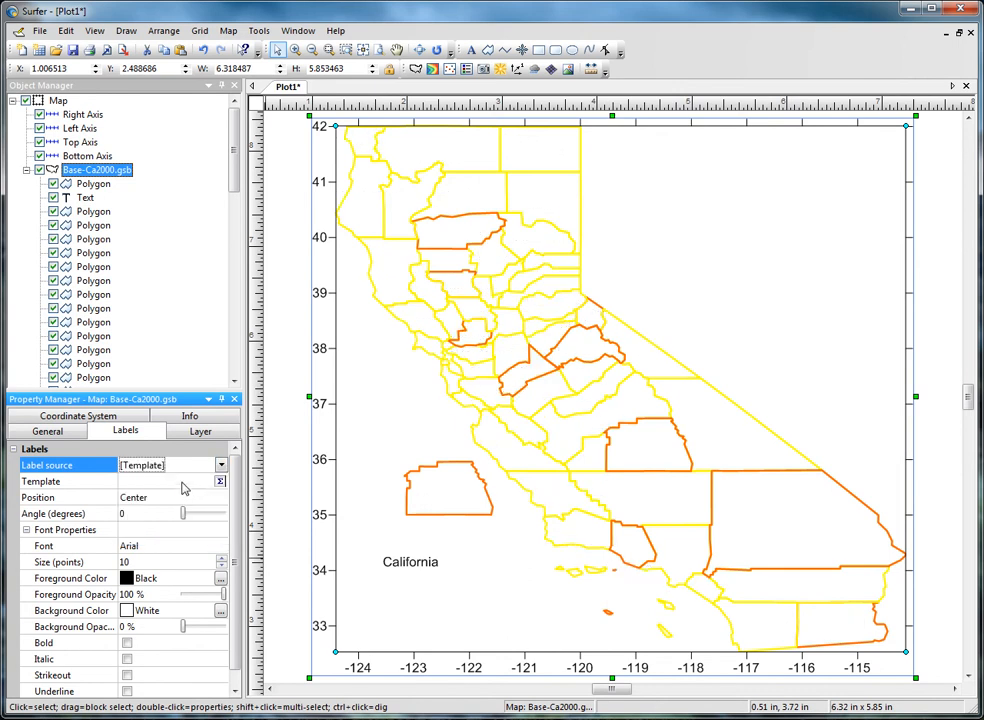
{"action": "left_click", "coordinate": [183, 485]}
{"action": "key", "text": "ctrl+v"}
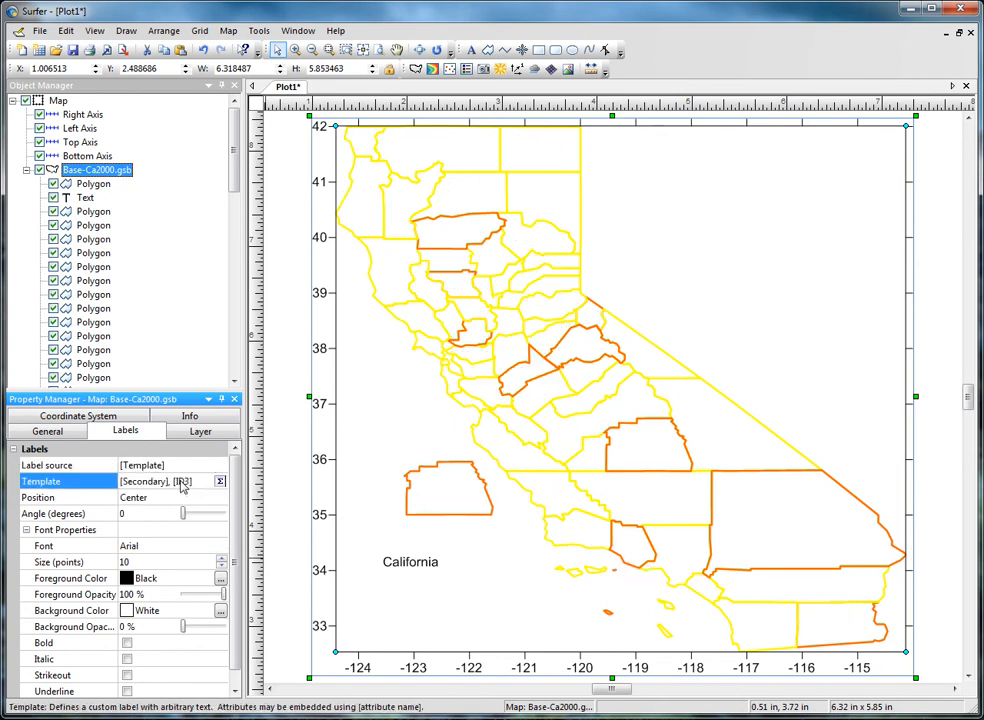
{"action": "key", "text": "Return"}
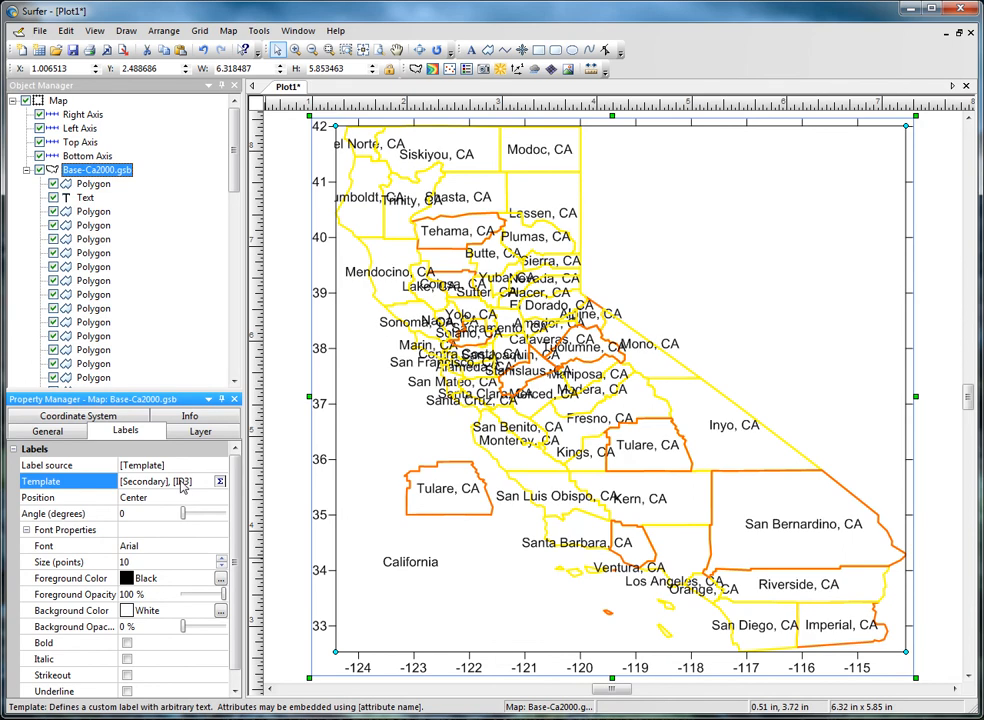